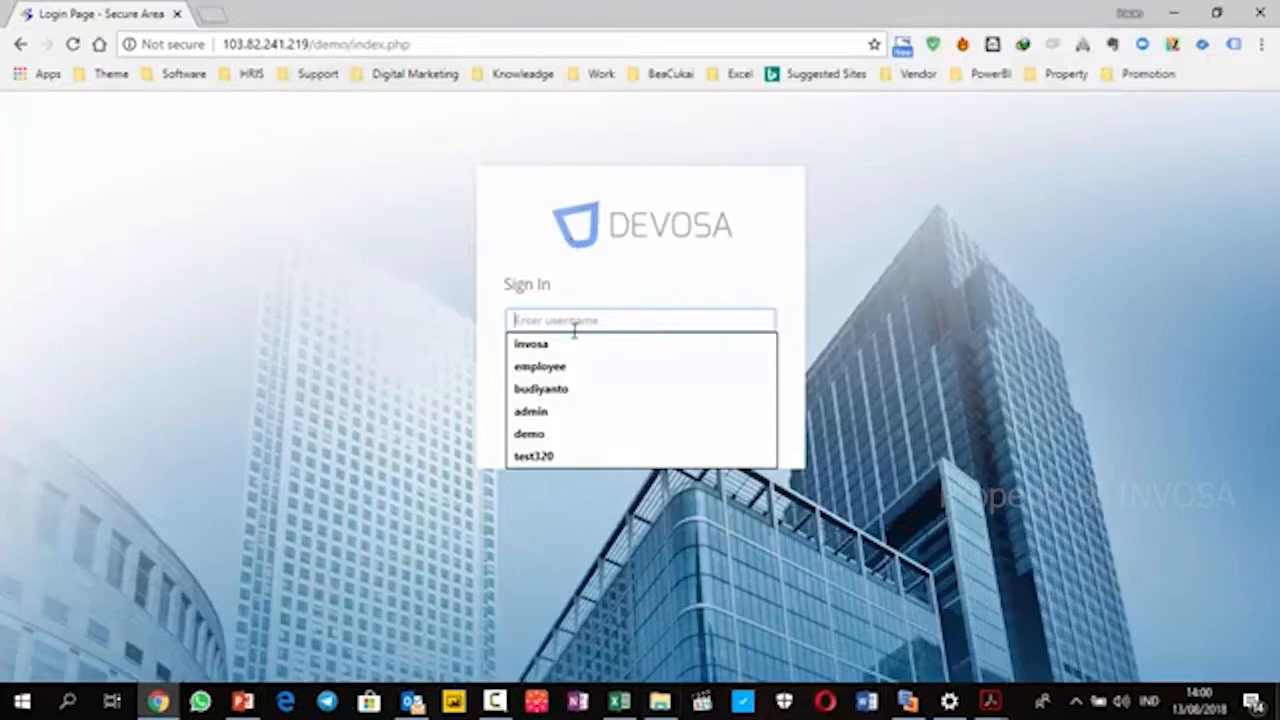
Try to sign in with the username invosa and the account password.
click(540, 344)
click(536, 350)
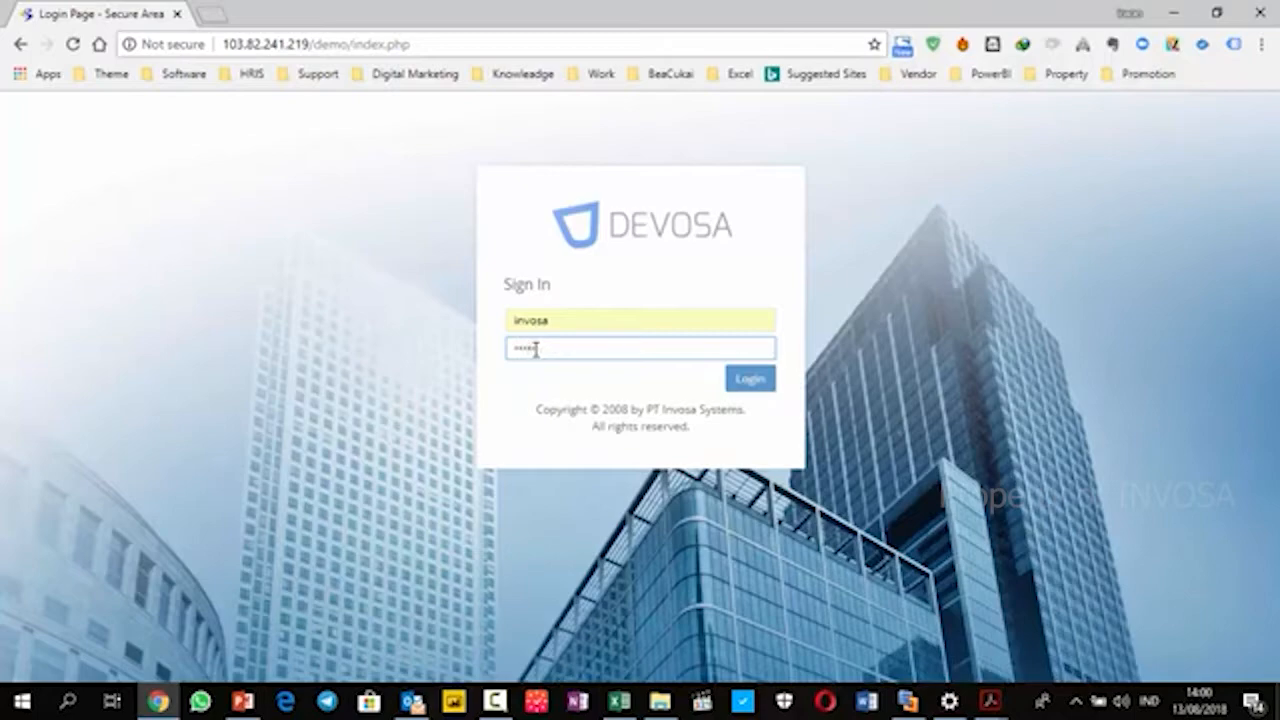
key(Return)
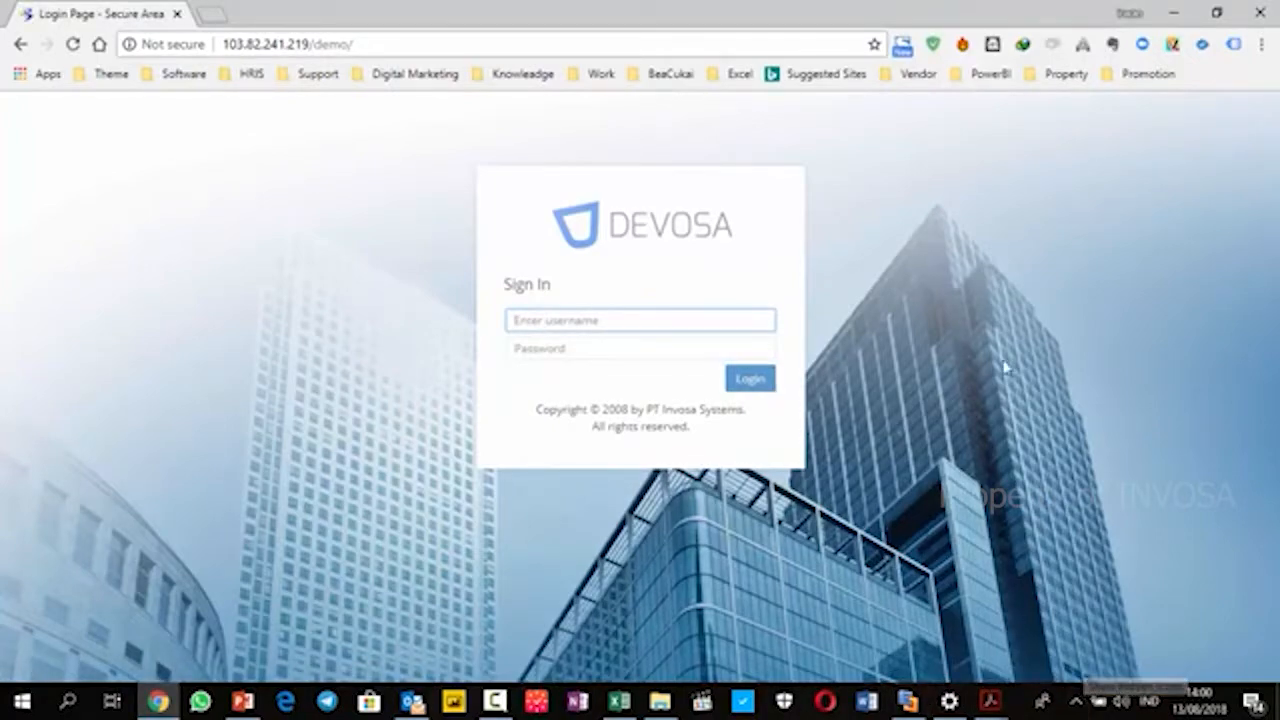
Sign in to the DEVOSA demo using the username invosa and the account password.
click(677, 326)
click(650, 343)
click(628, 347)
text(•)
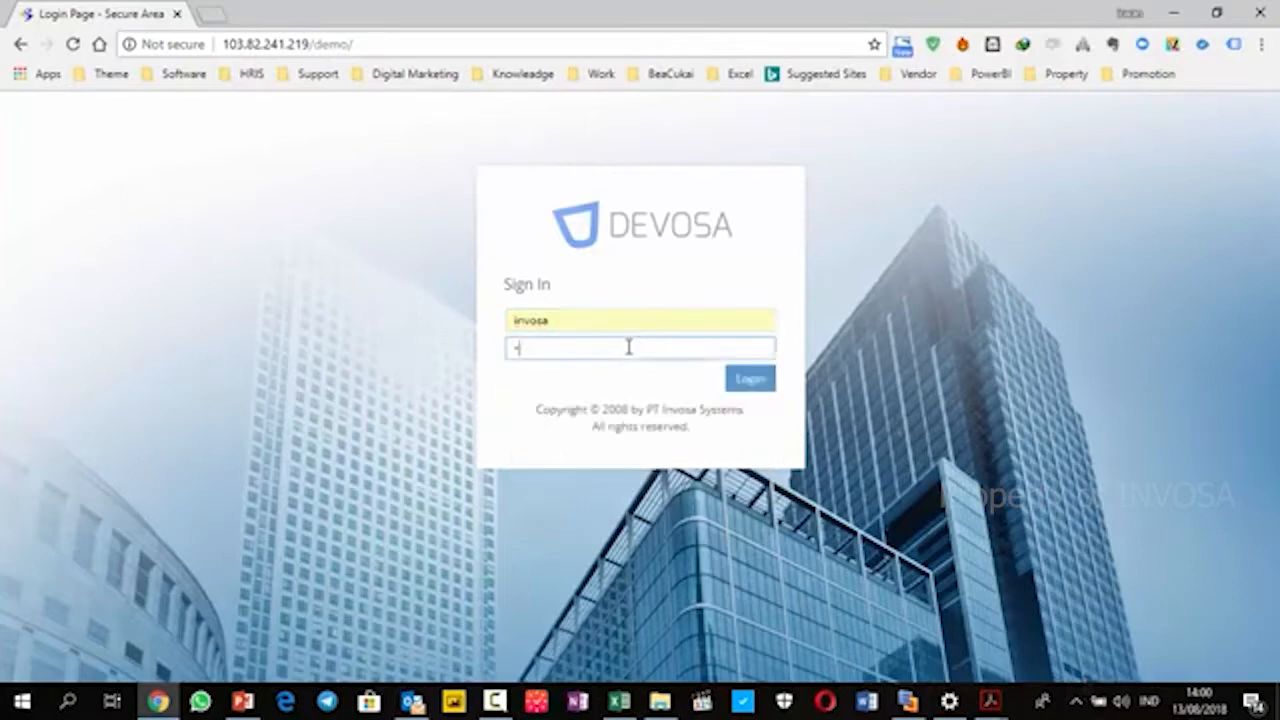
text(•)
key(Return)
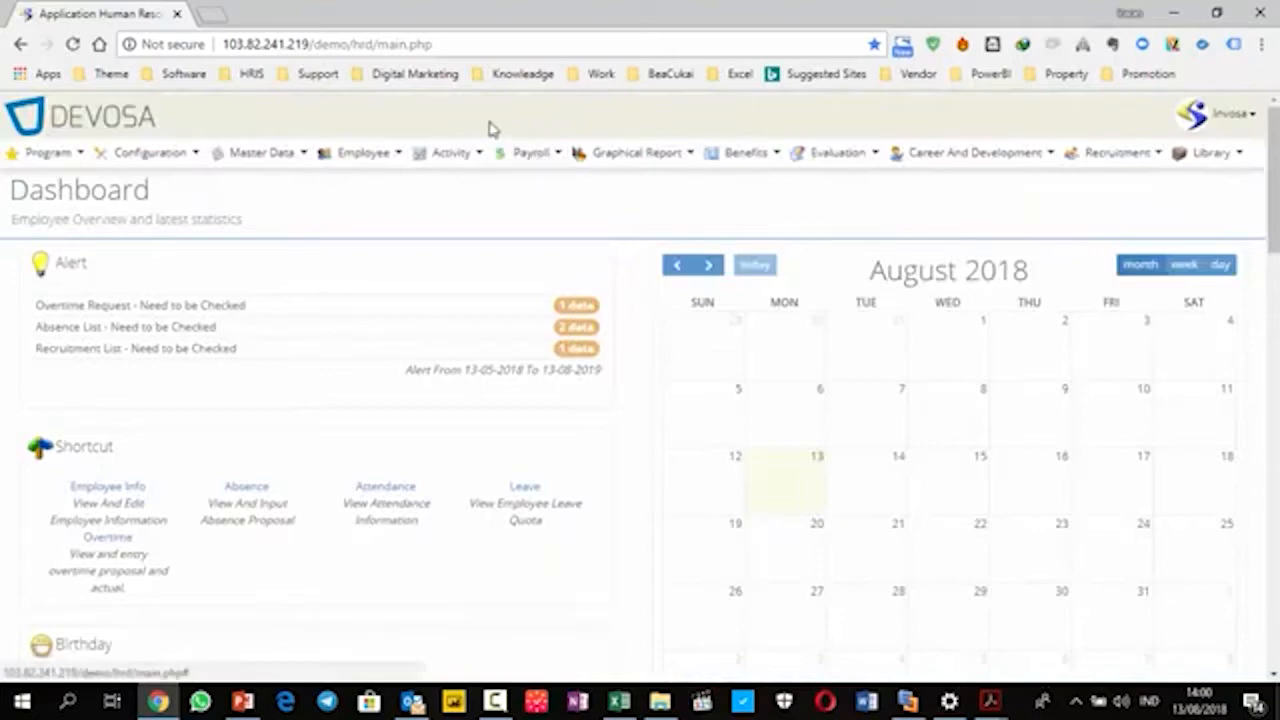
Examine the functions offered by the modules from Program through Payroll to Career And Development.
click(50, 152)
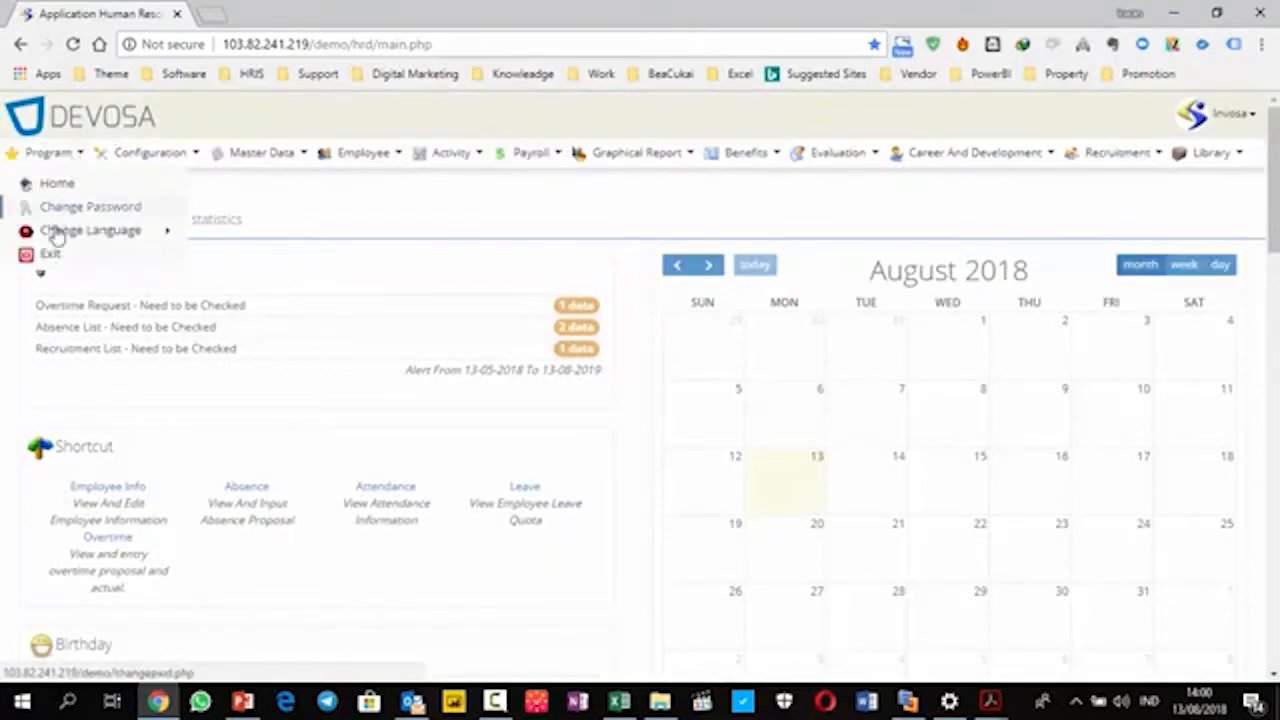
click(150, 152)
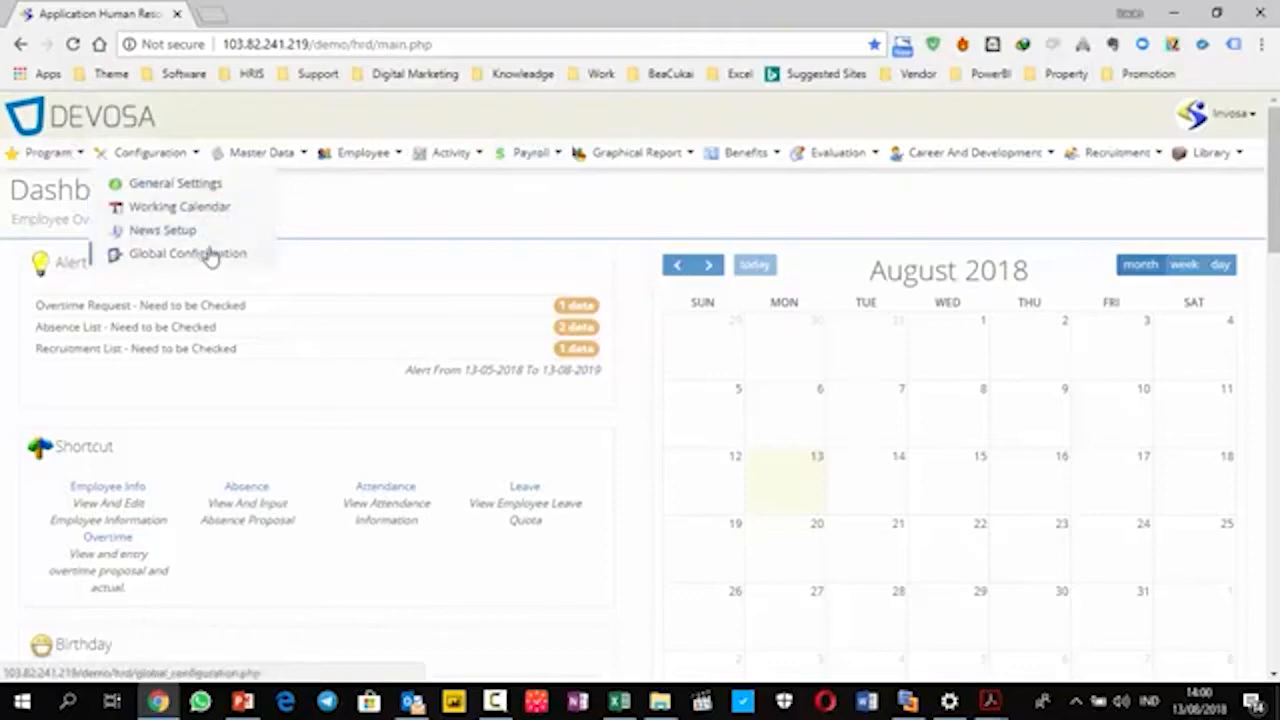
click(300, 160)
mouse_move(330, 185)
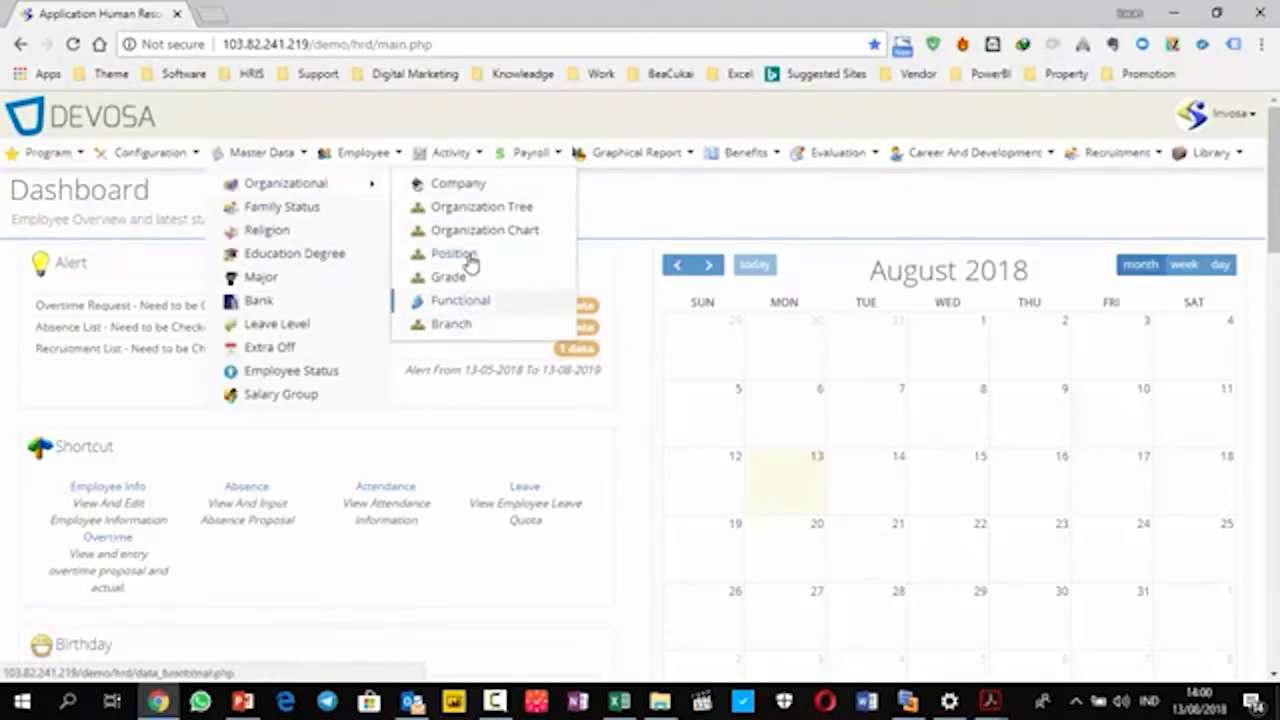
click(389, 160)
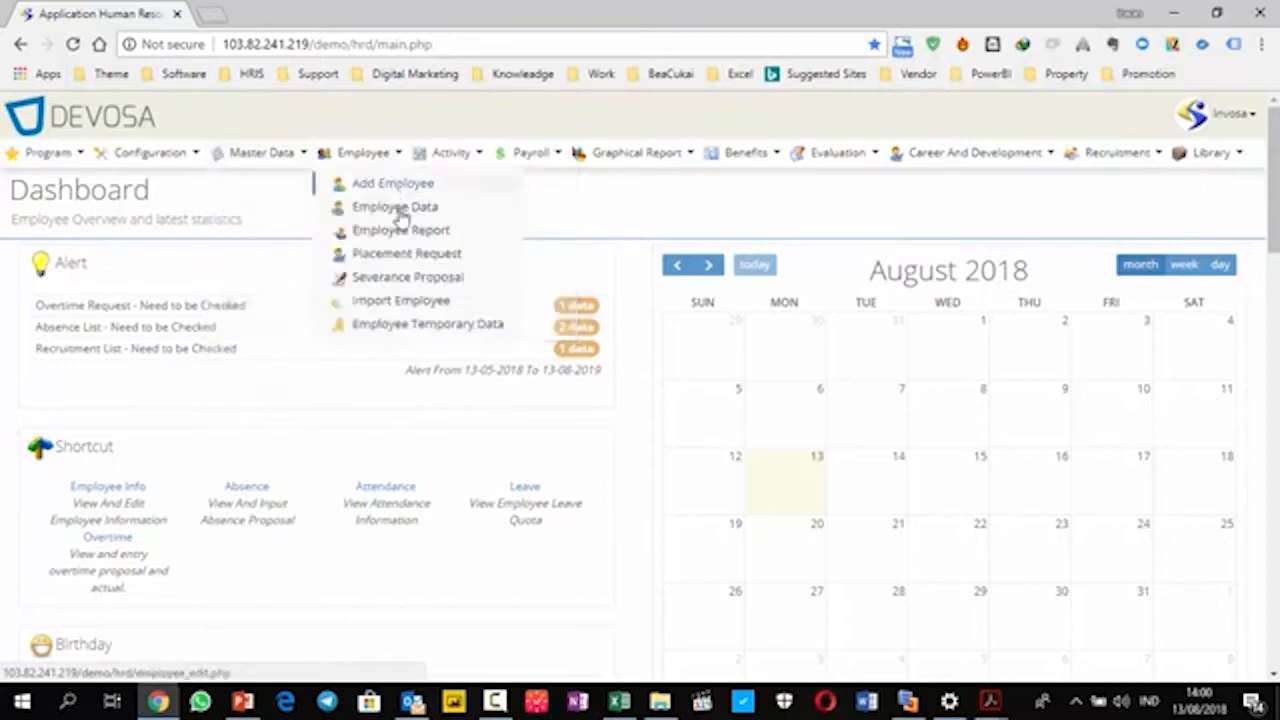
click(446, 152)
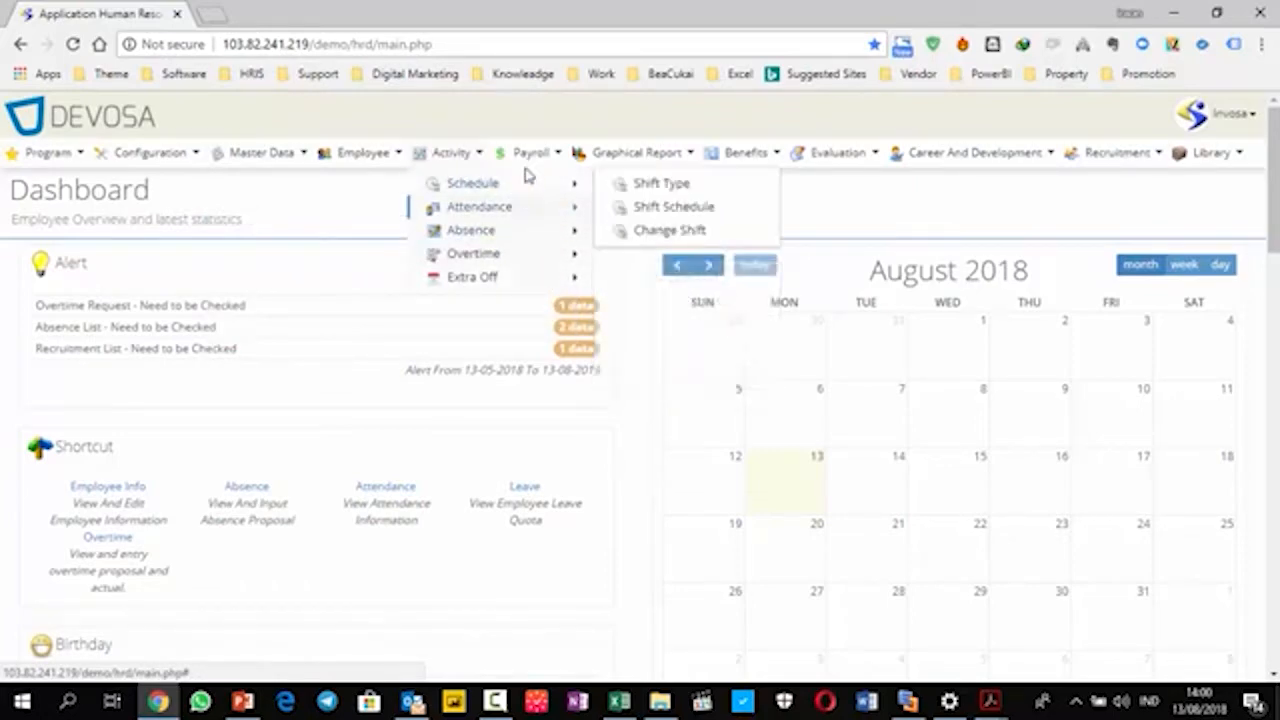
click(533, 155)
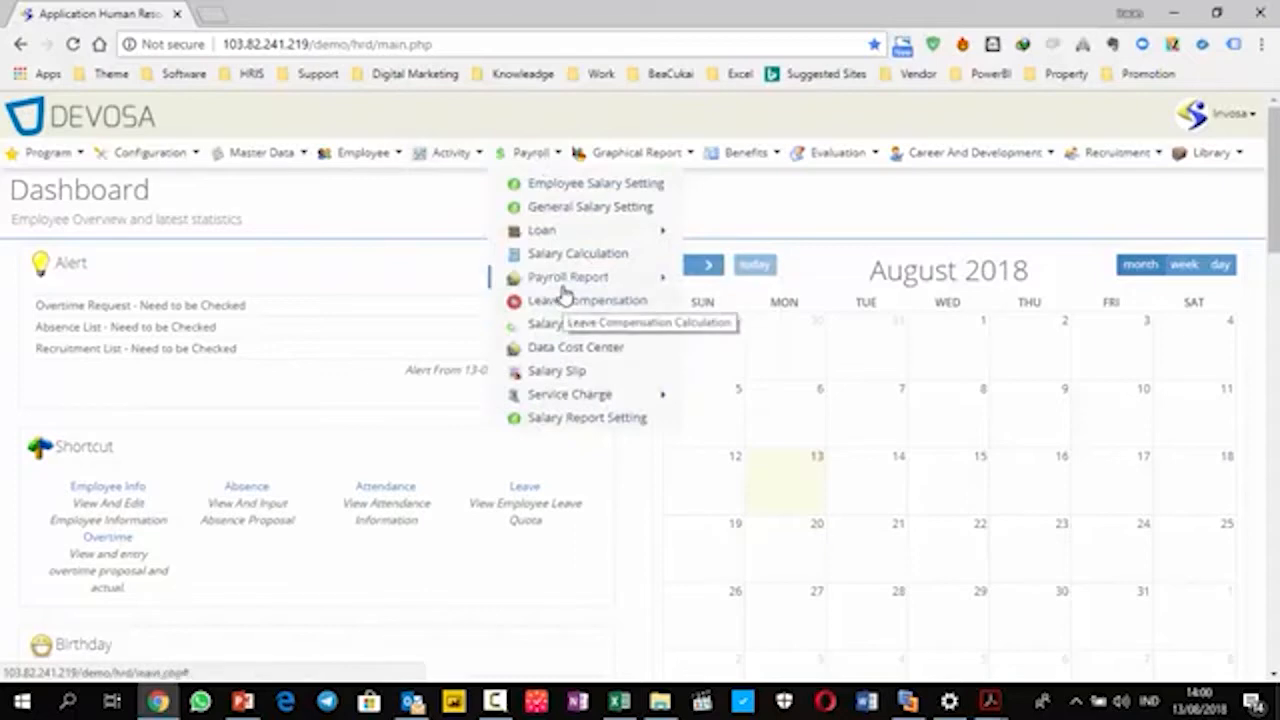
mouse_move(565, 288)
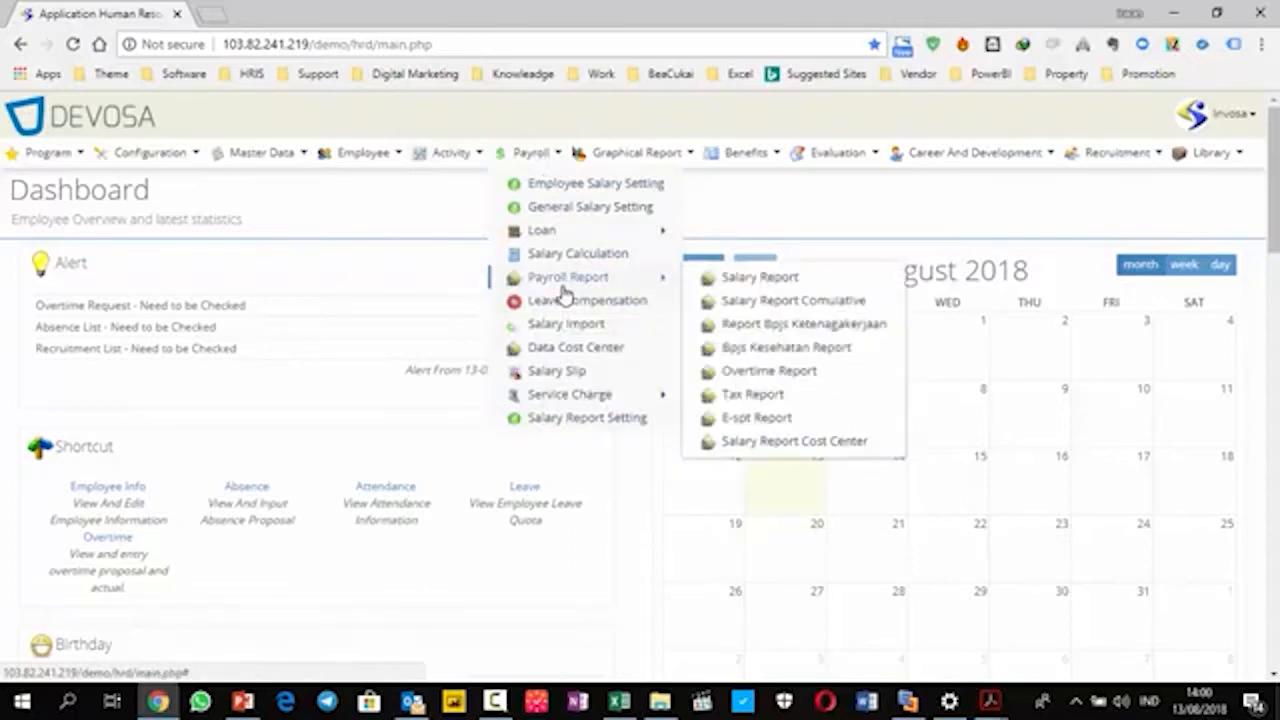
click(583, 151)
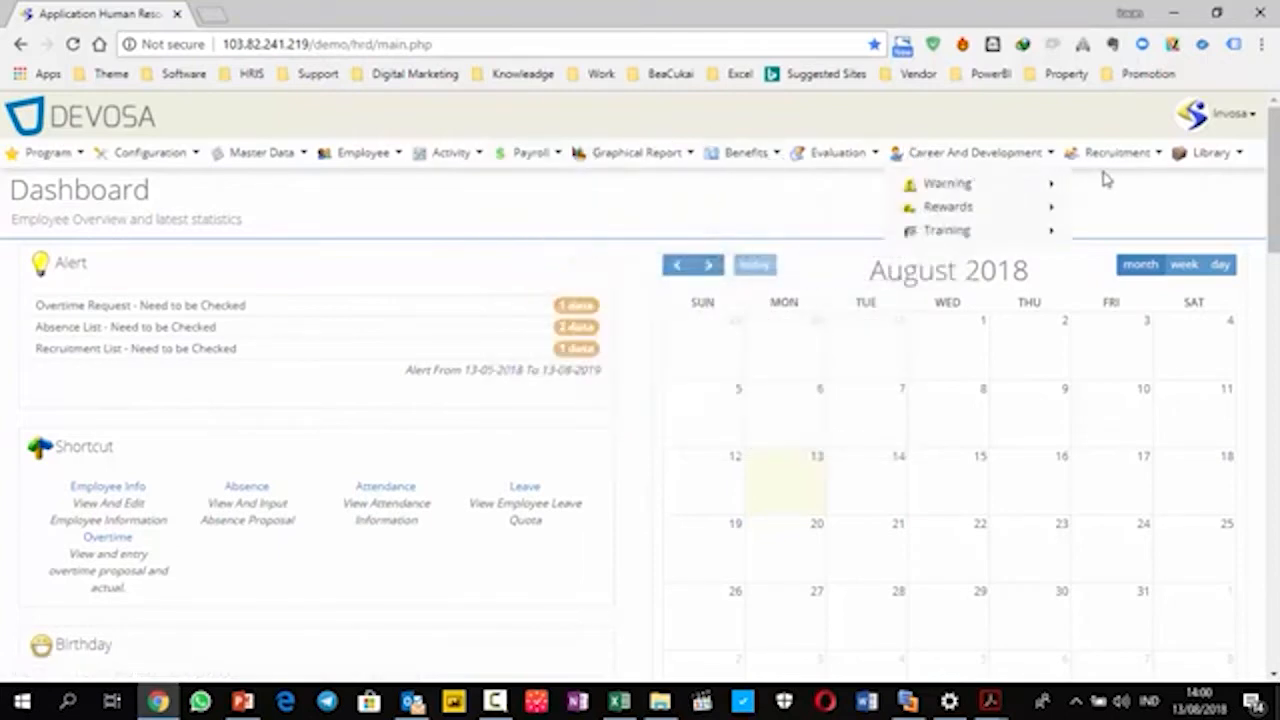
mouse_move(651, 160)
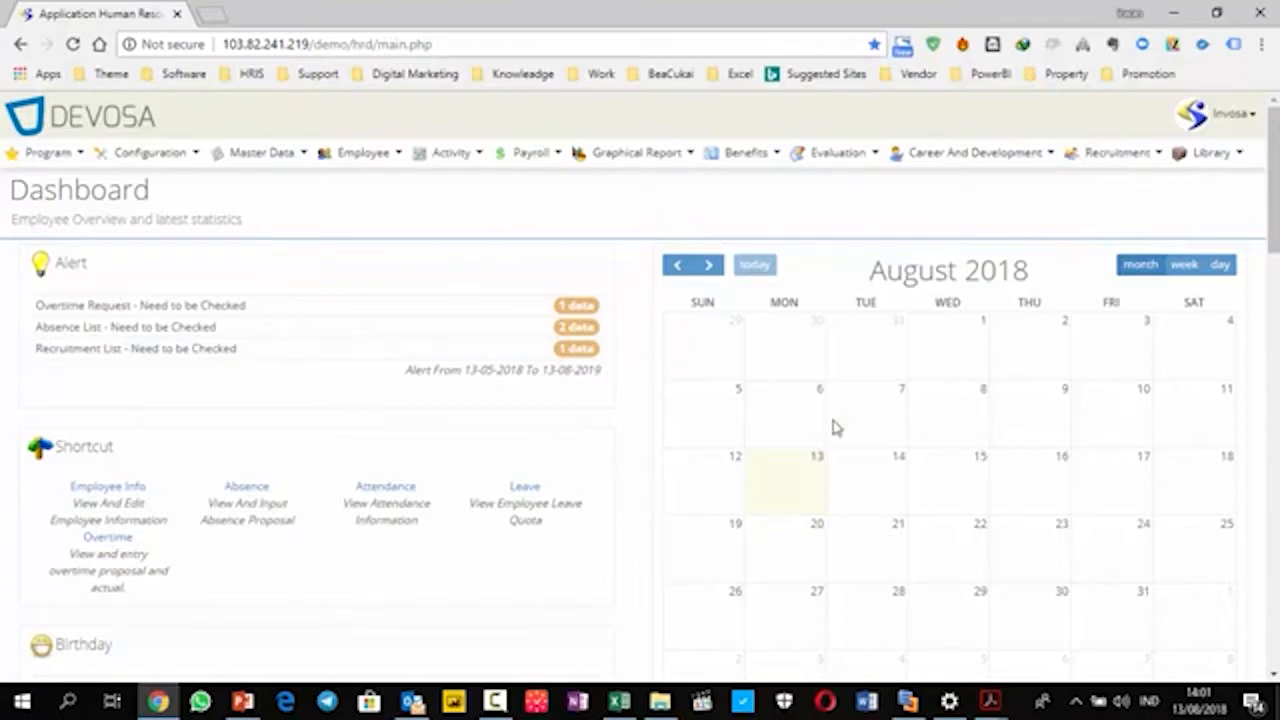
Look through the dashboard's charts and tables, and examine the overtime, absence and recruitment alerts.
scroll(837, 326, down, 10)
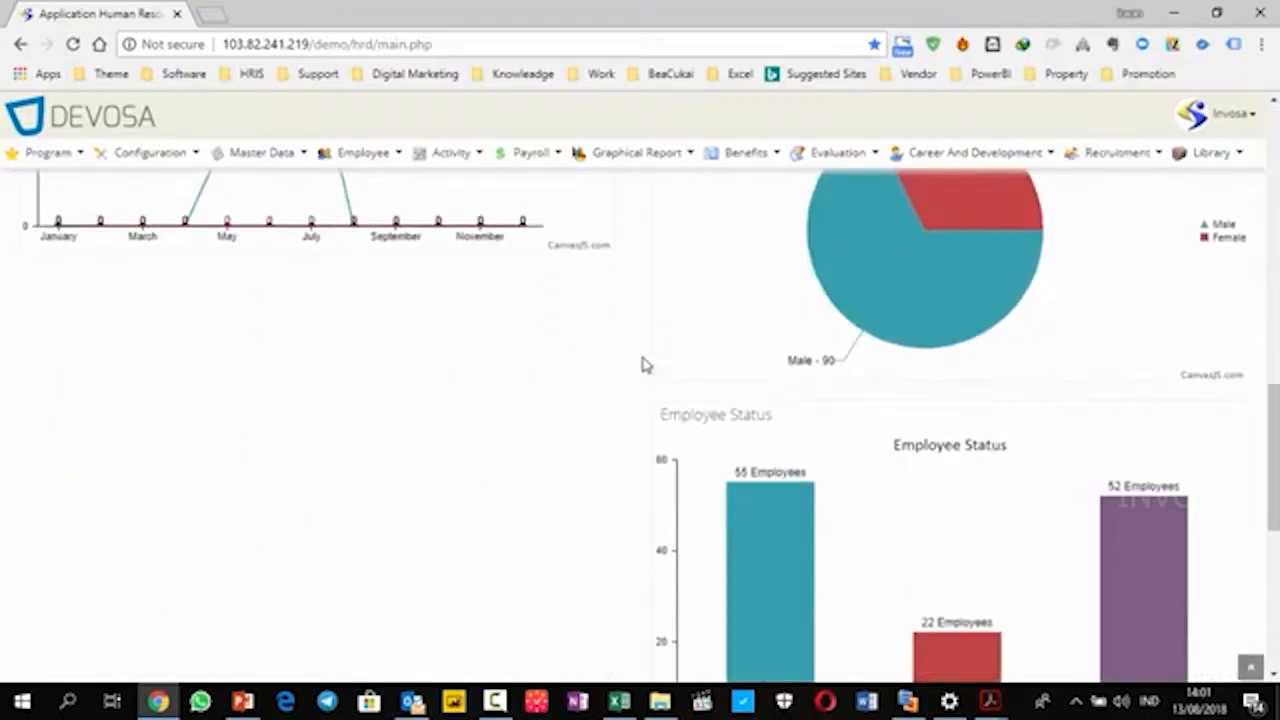
scroll(643, 360, down, 5)
scroll(643, 358, up, 12)
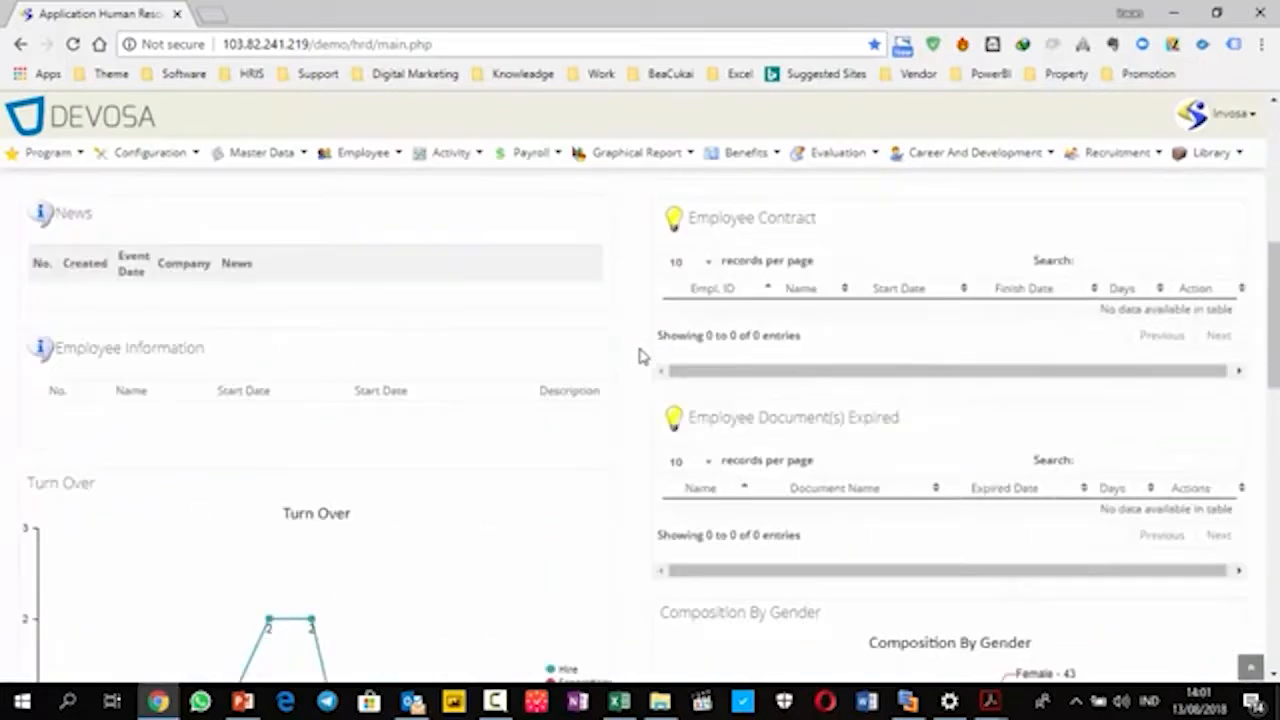
scroll(642, 357, up, 5)
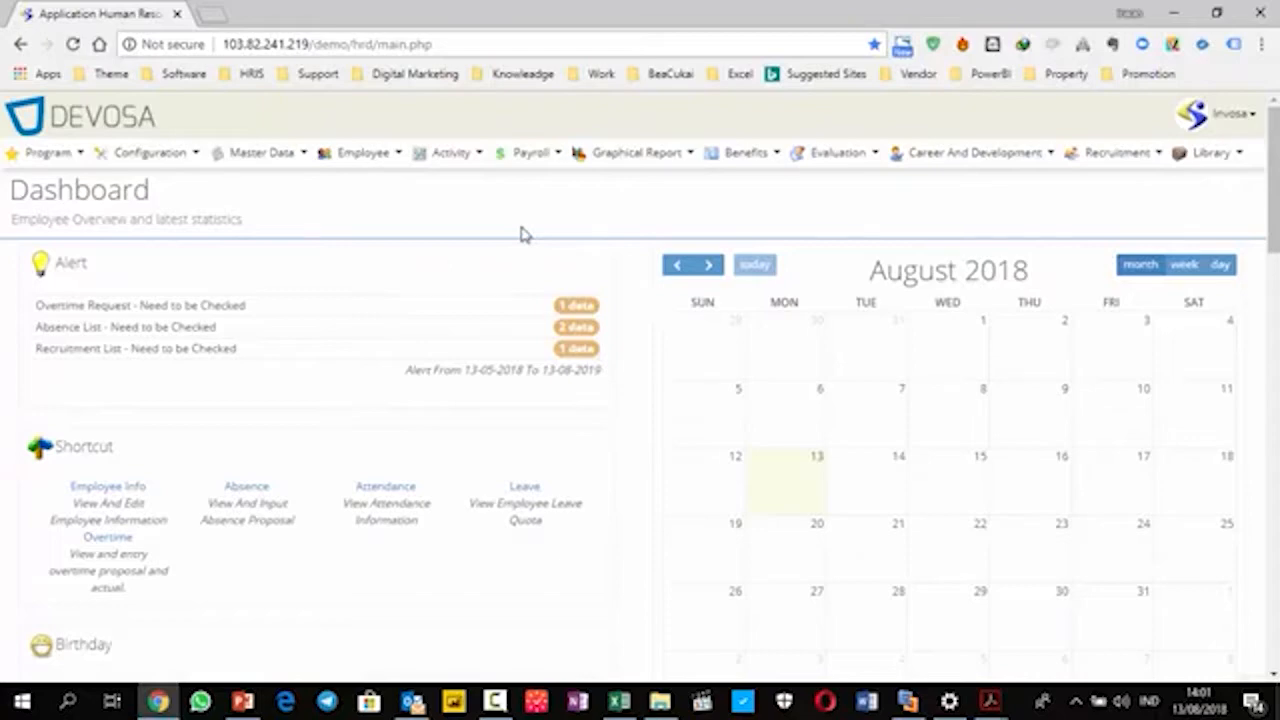
triple_click(99, 308)
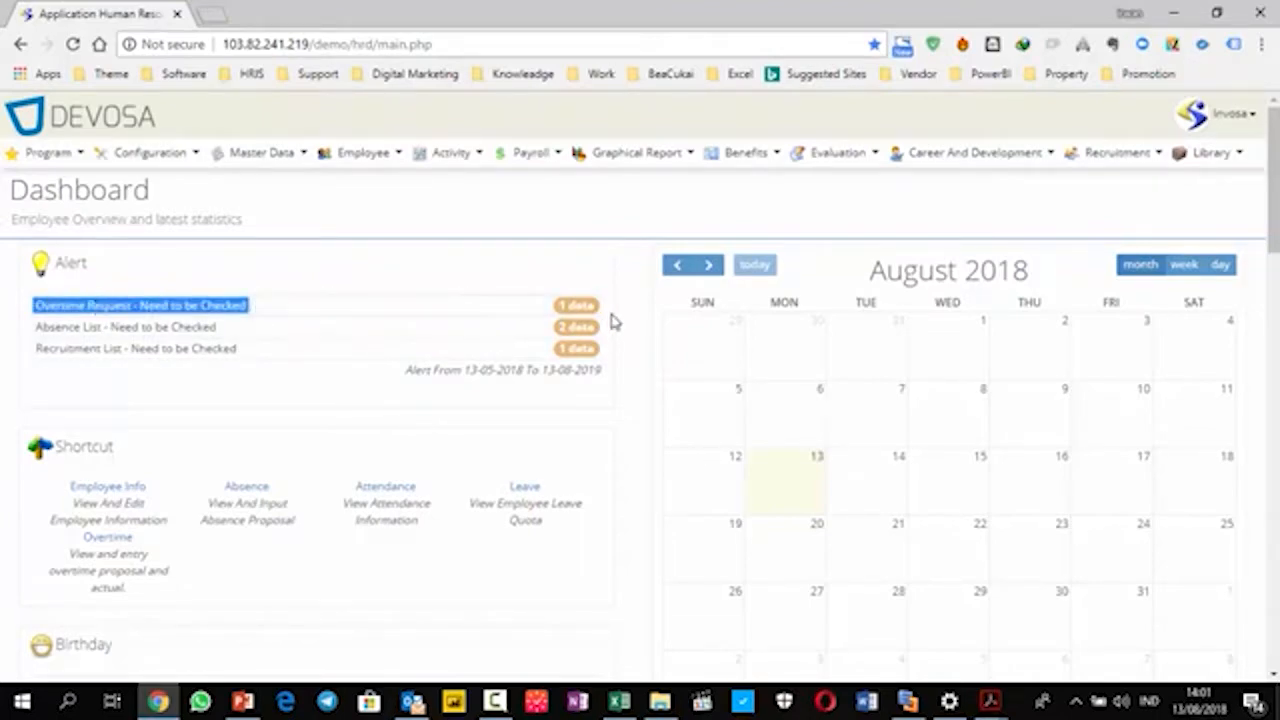
click(322, 315)
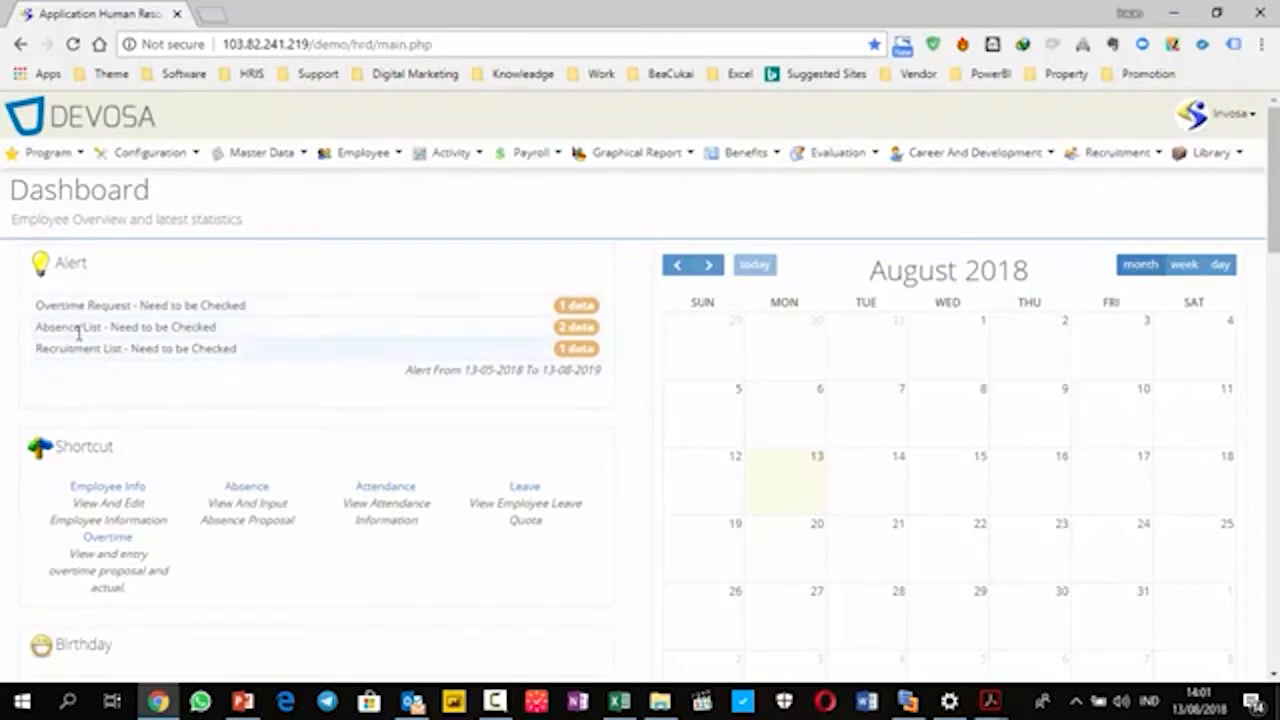
drag(94, 328, 34, 335)
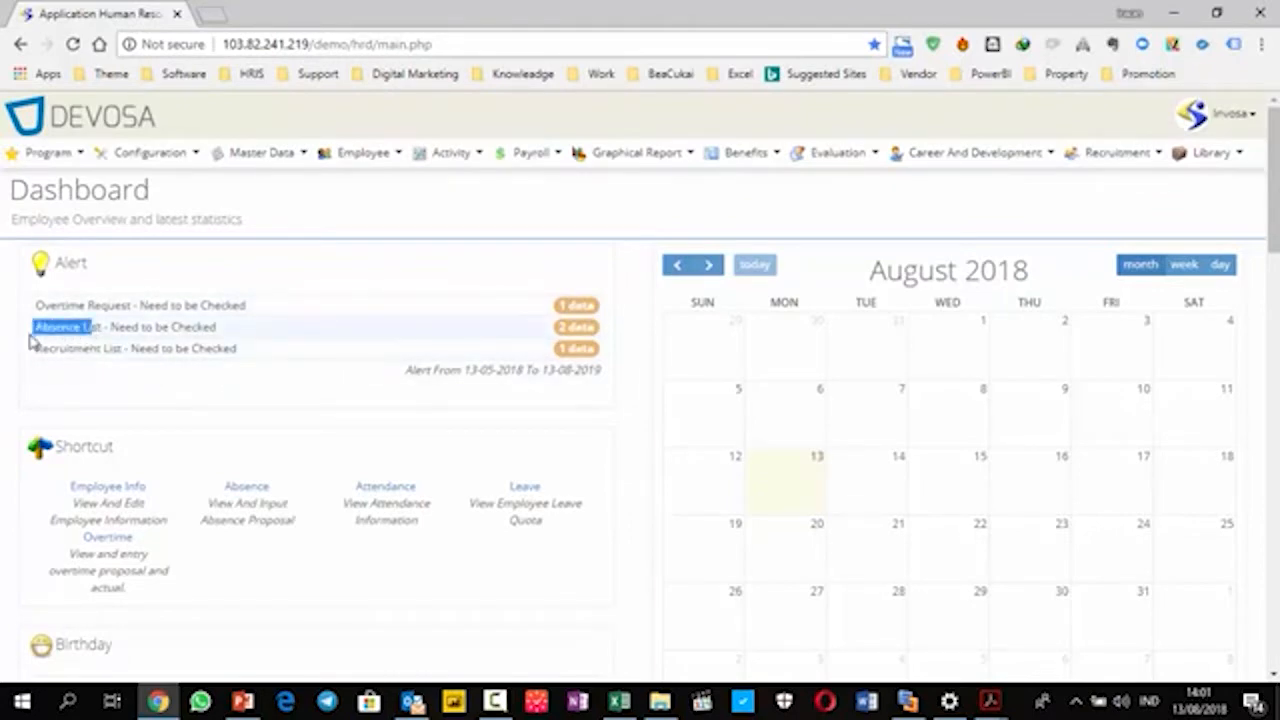
drag(129, 347, 37, 352)
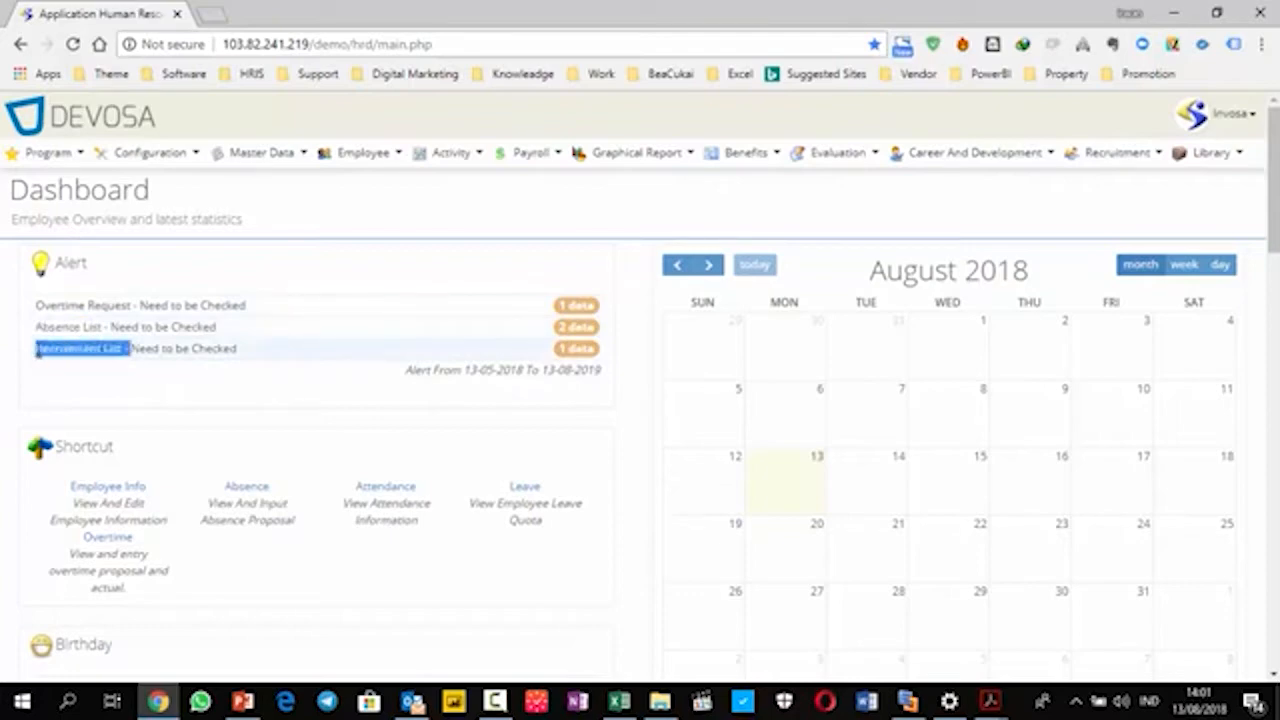
click(91, 371)
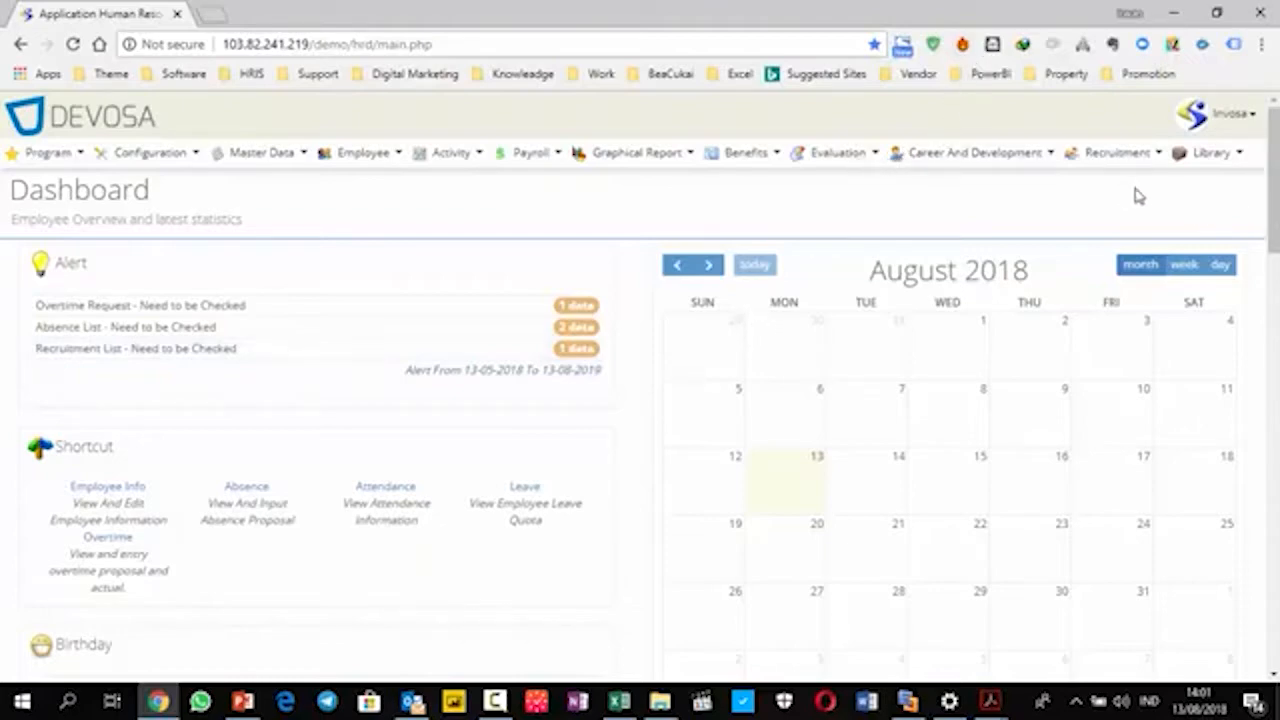
Start a new event on 1 August 2018 in the dashboard calendar and cancel it.
click(955, 367)
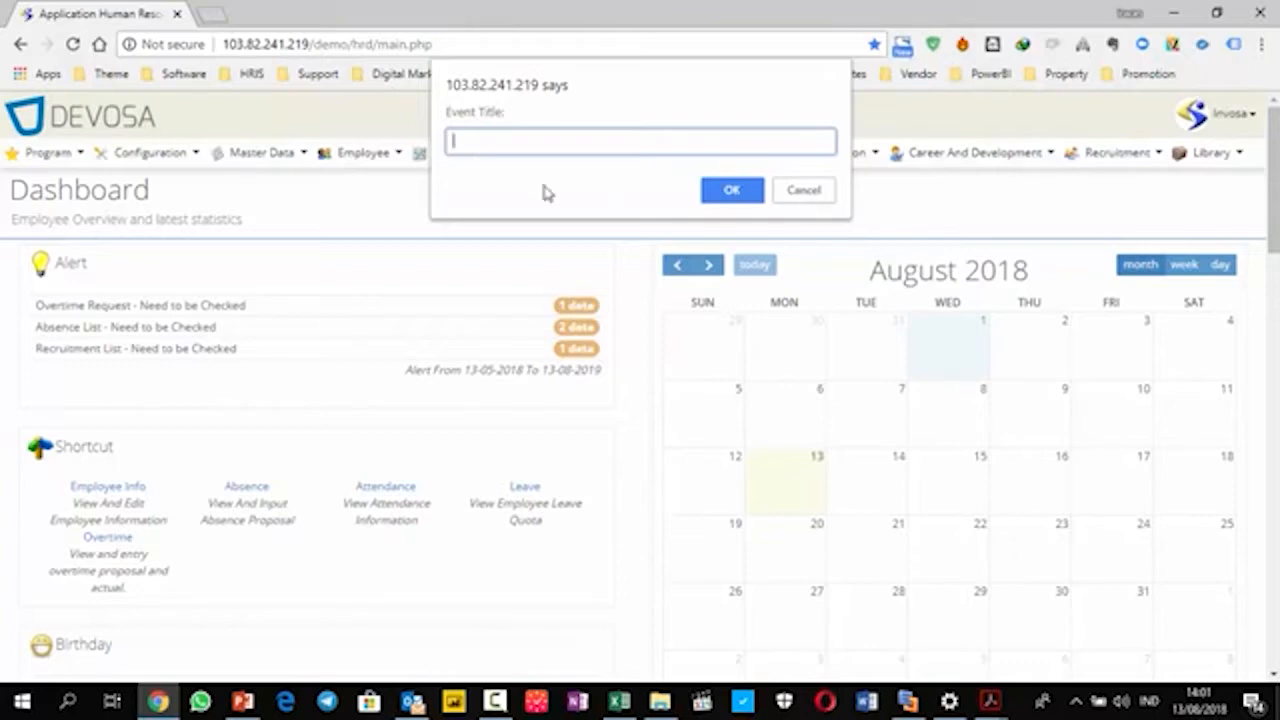
click(800, 198)
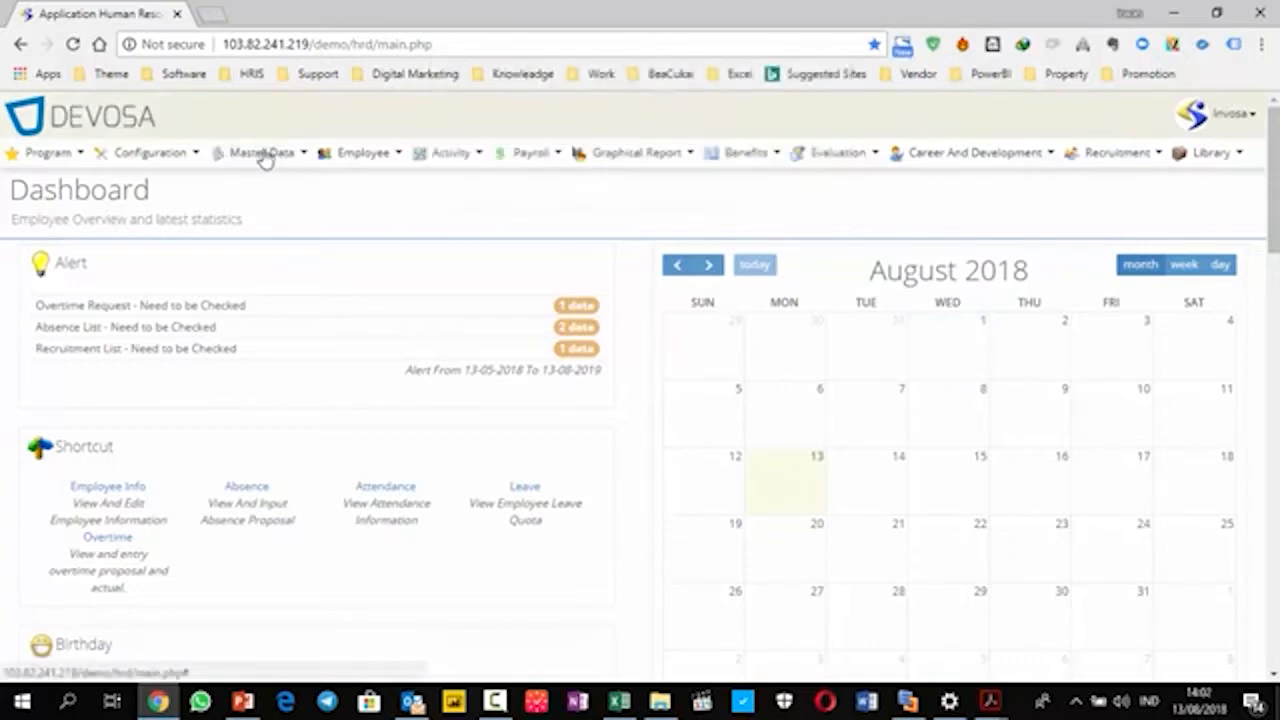
Open the Working Calendar page from the configuration functions.
click(183, 156)
click(218, 152)
click(186, 160)
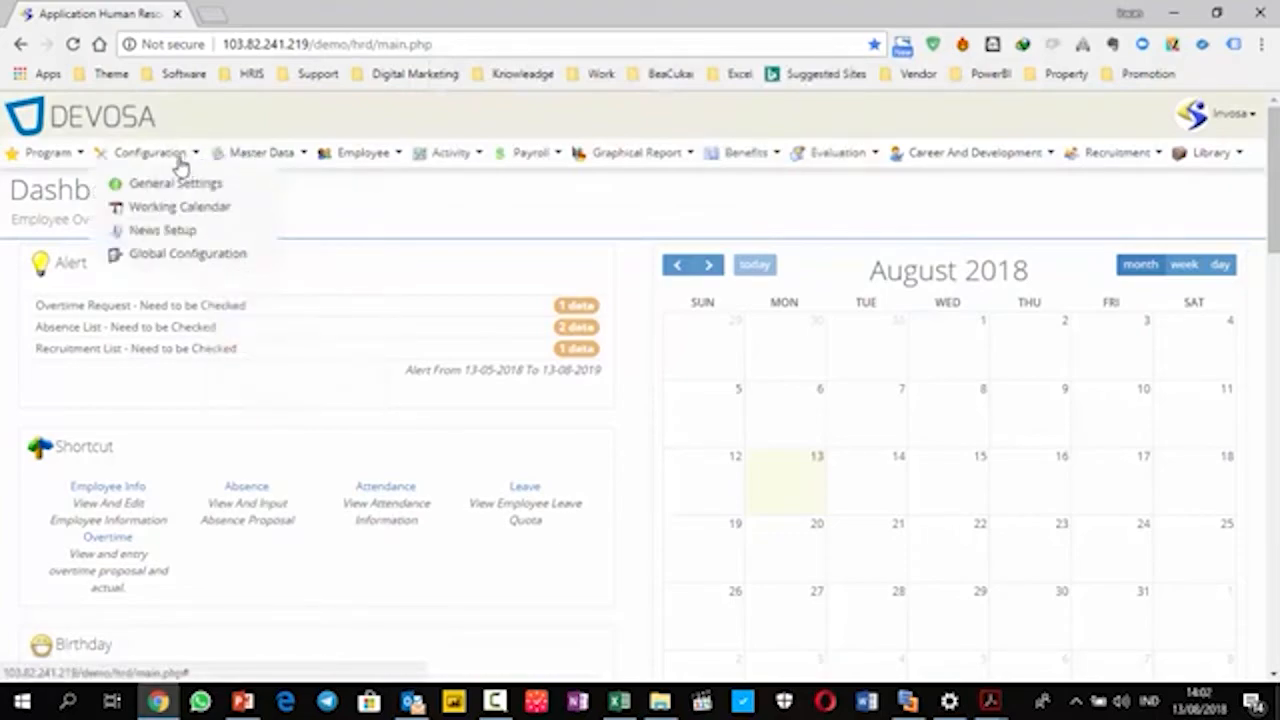
click(185, 218)
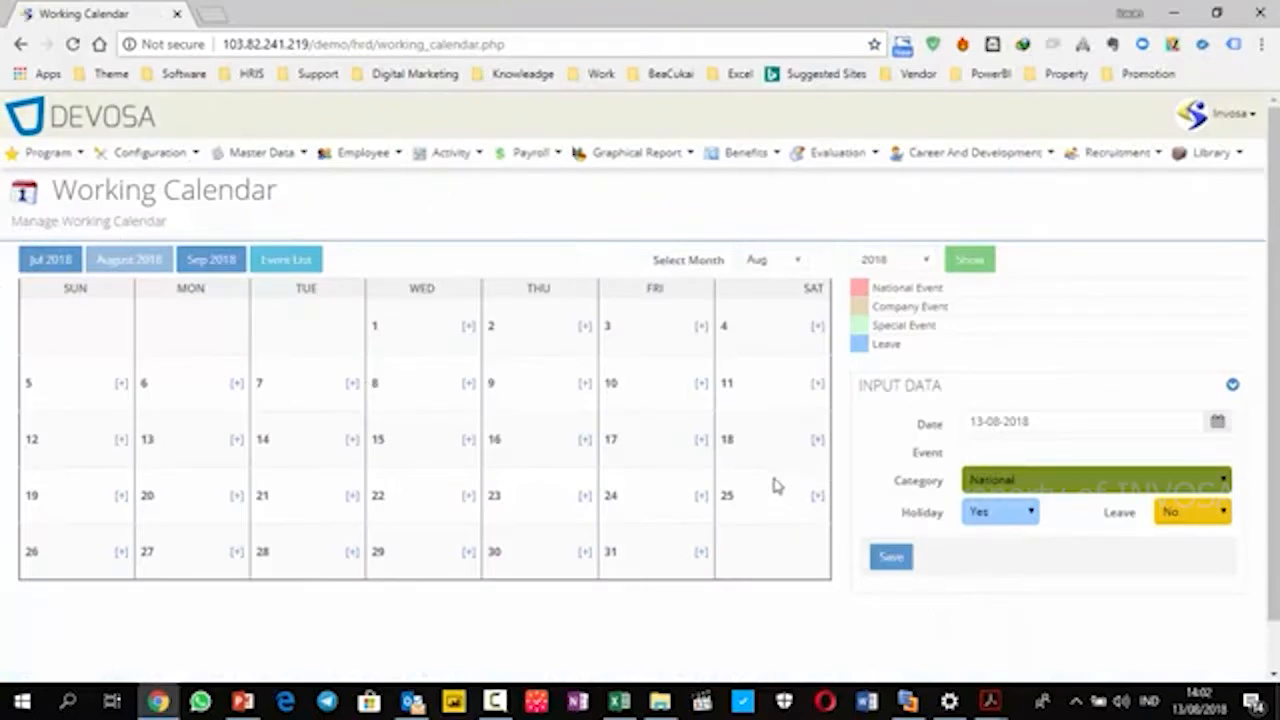
Start an event entry for 10 August 2018, then return its date to 13-08-2018.
click(699, 388)
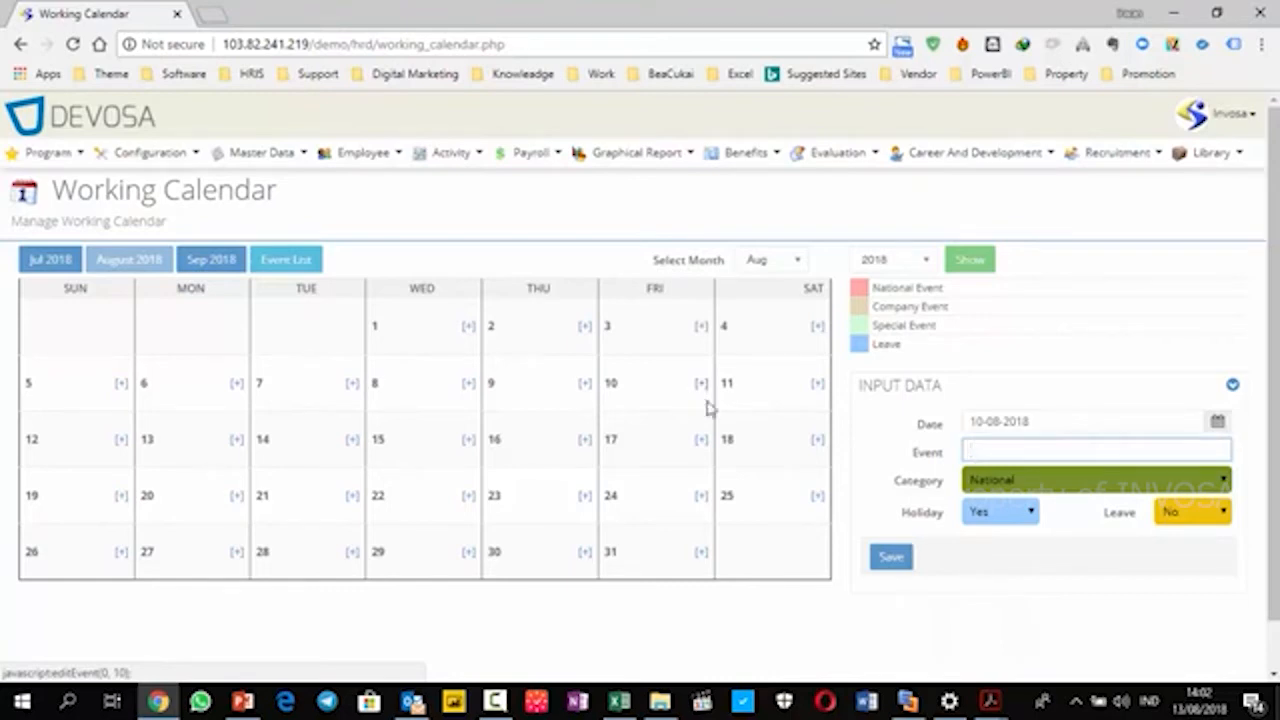
click(1037, 422)
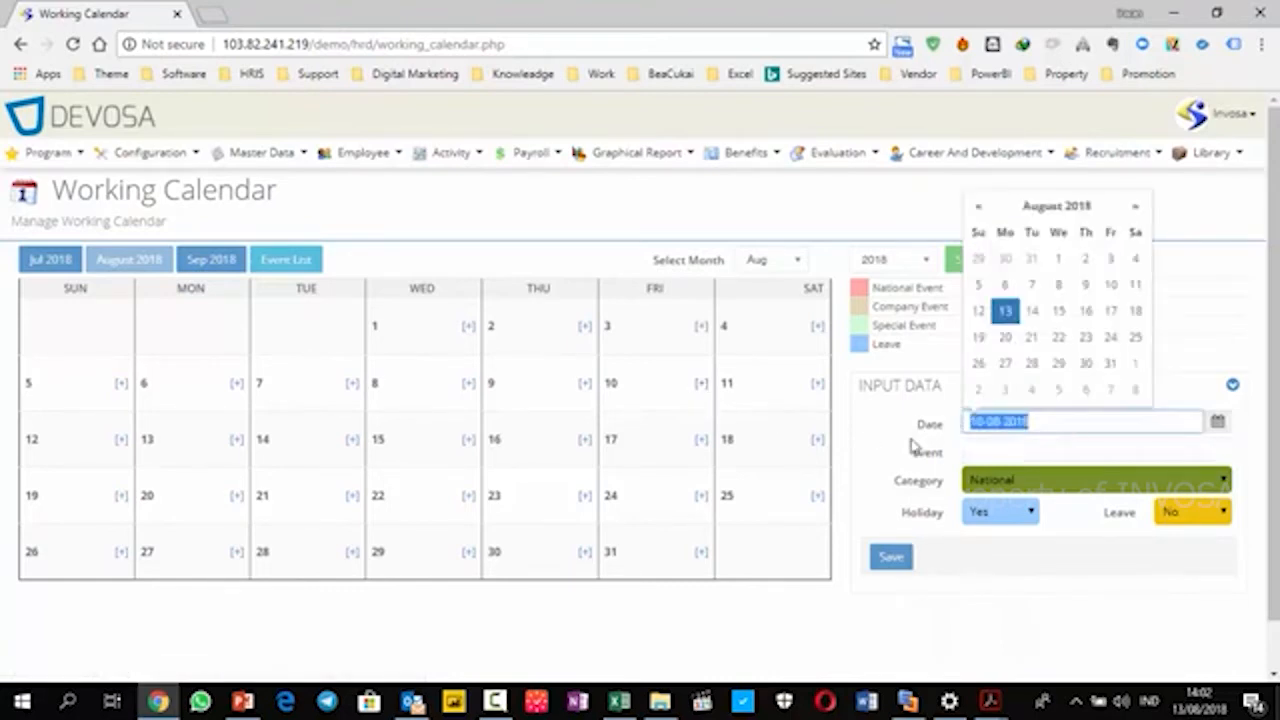
click(945, 453)
click(1025, 453)
click(938, 472)
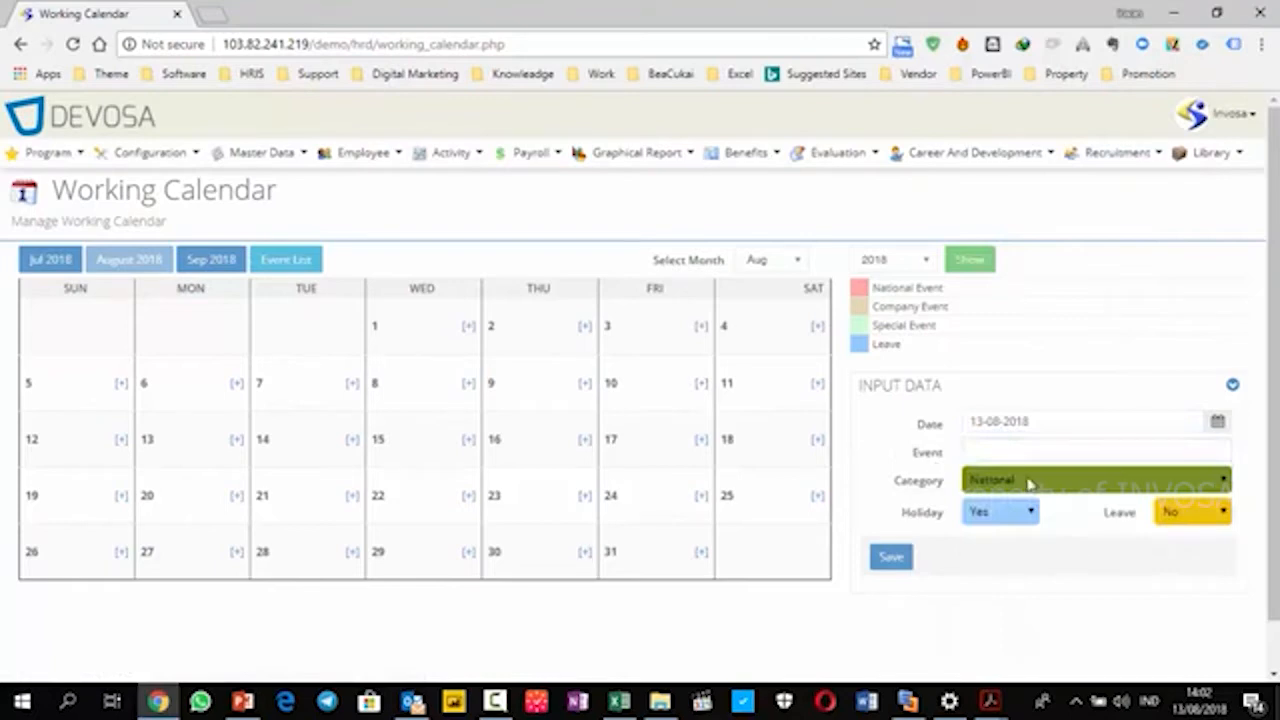
Switch the event's category to Special and back to National, keeping Holiday set to Yes.
click(1029, 484)
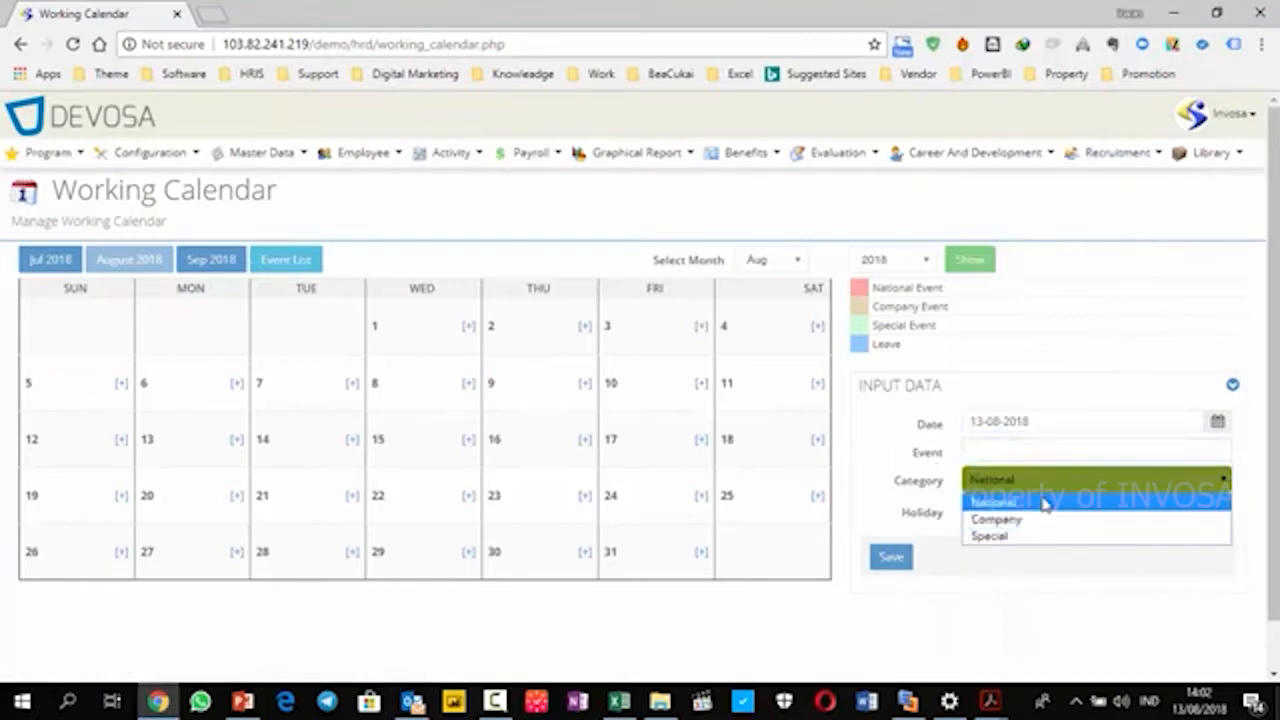
click(978, 538)
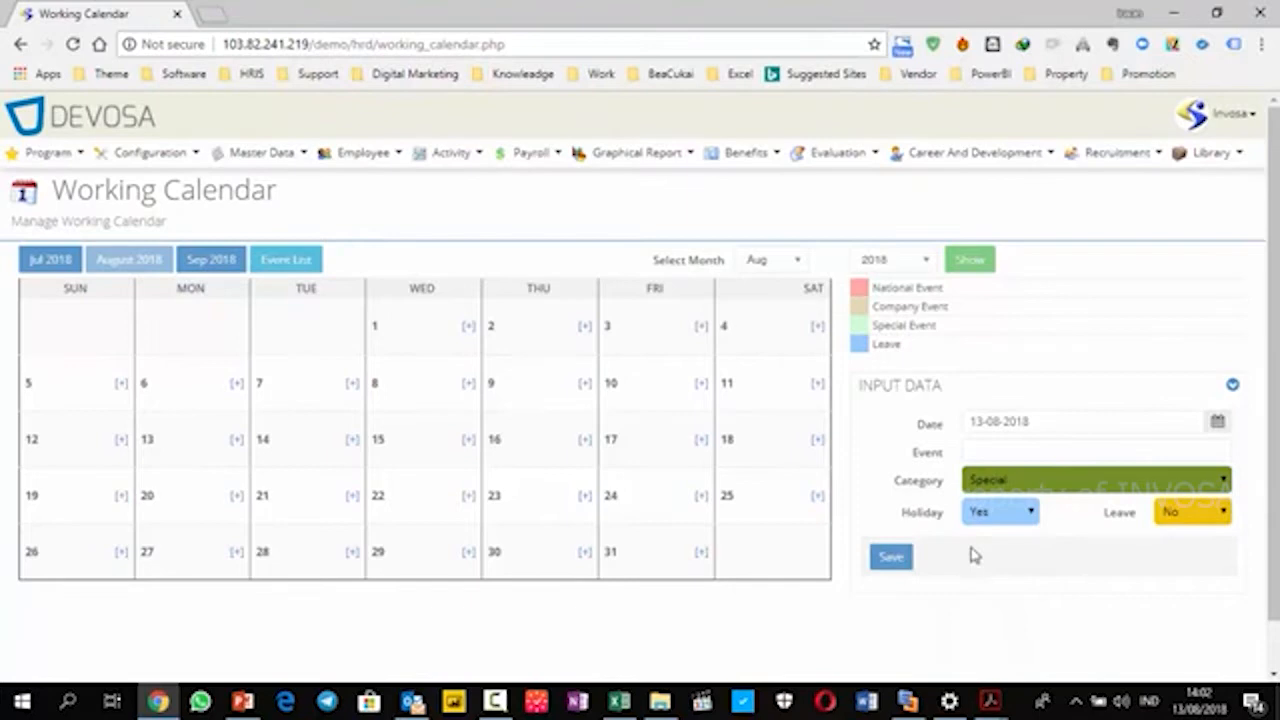
click(1005, 487)
click(1006, 497)
click(1000, 516)
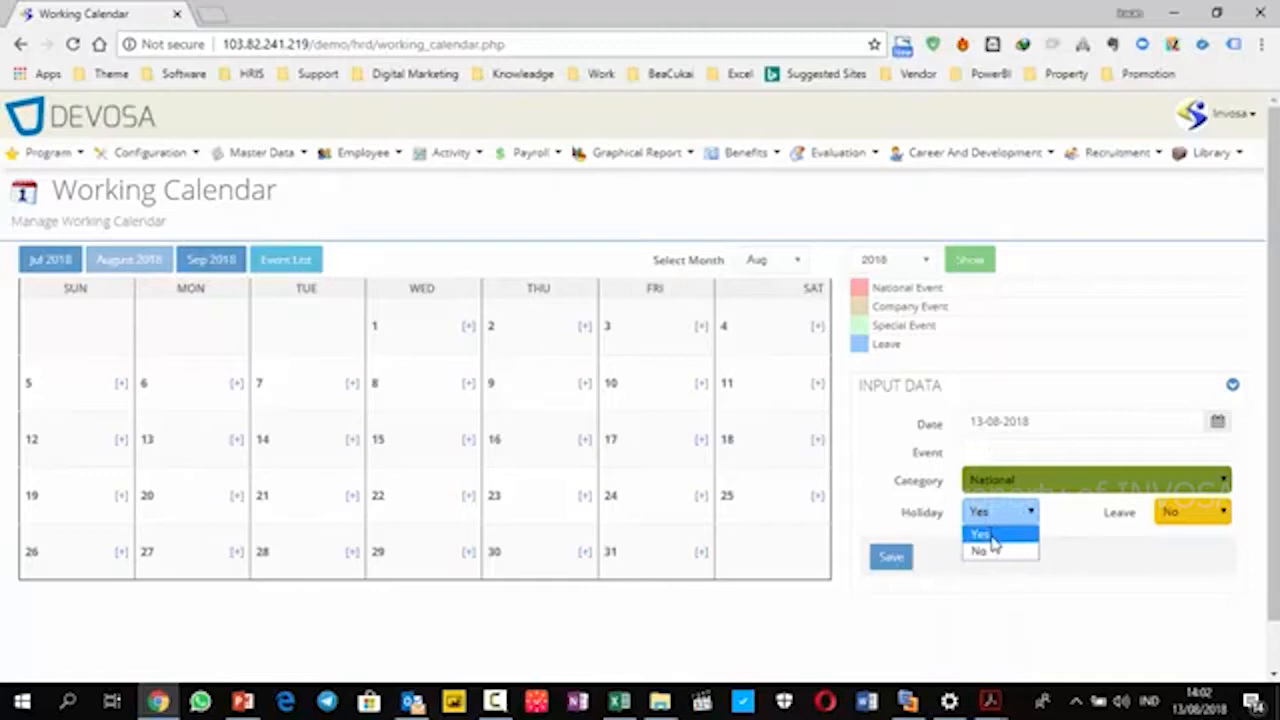
click(993, 536)
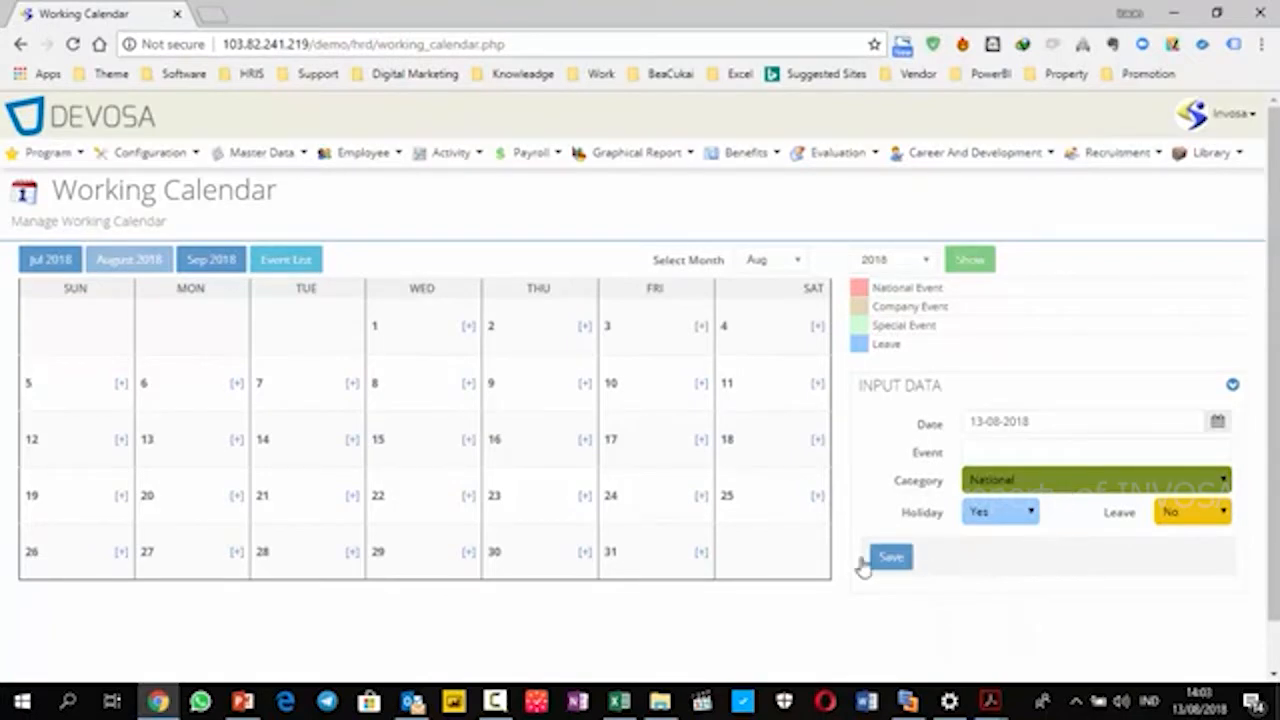
Set the Leave option of the 13-08-2018 event entry to Yes.
click(1196, 515)
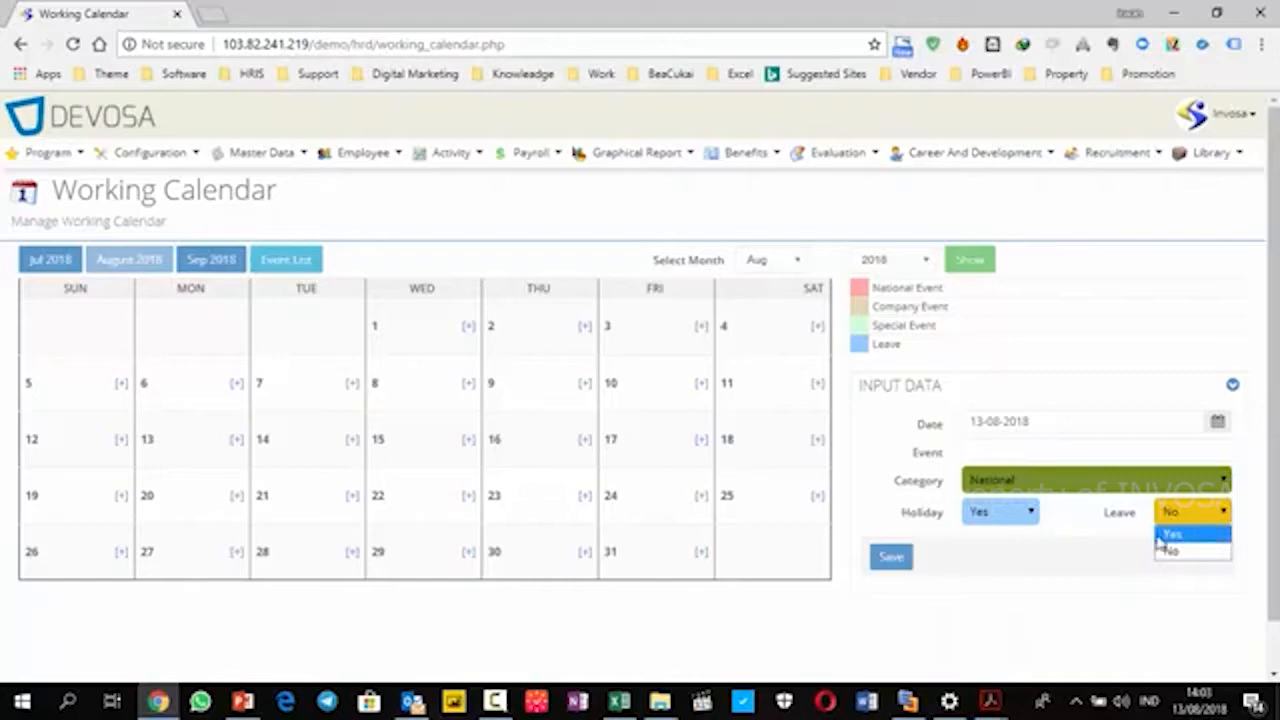
click(1103, 541)
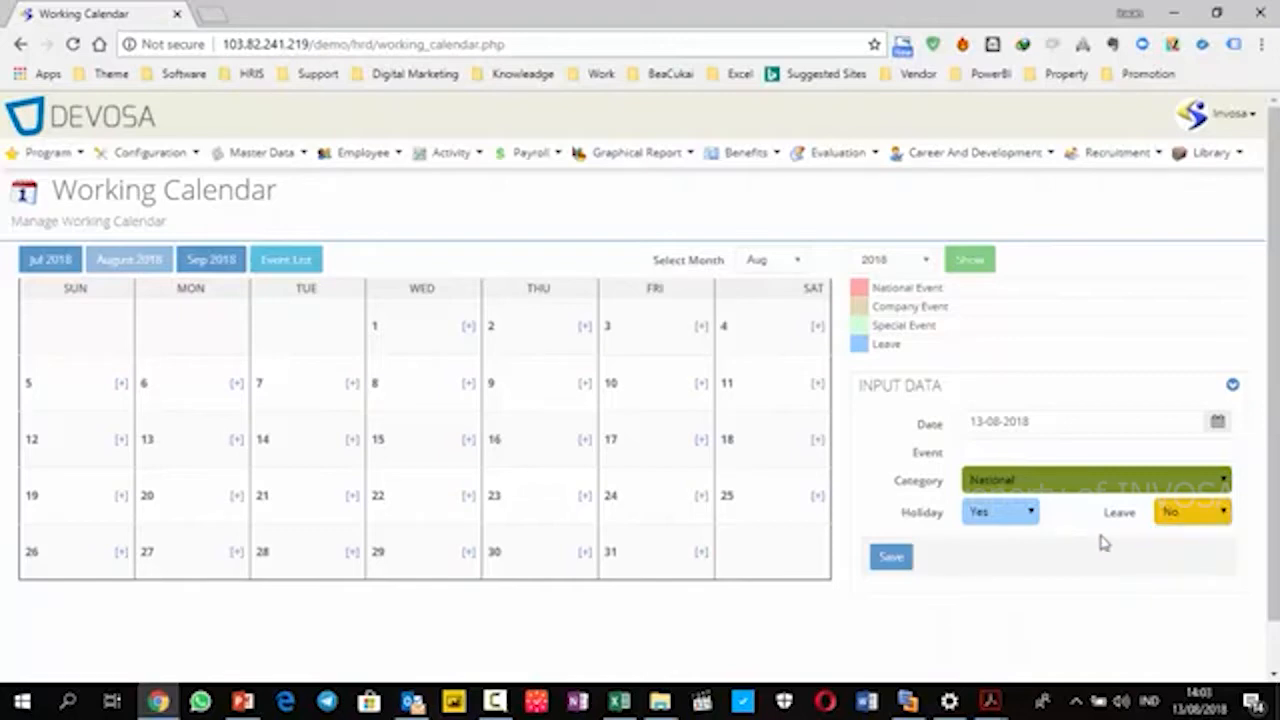
click(1157, 527)
click(1162, 550)
click(1204, 518)
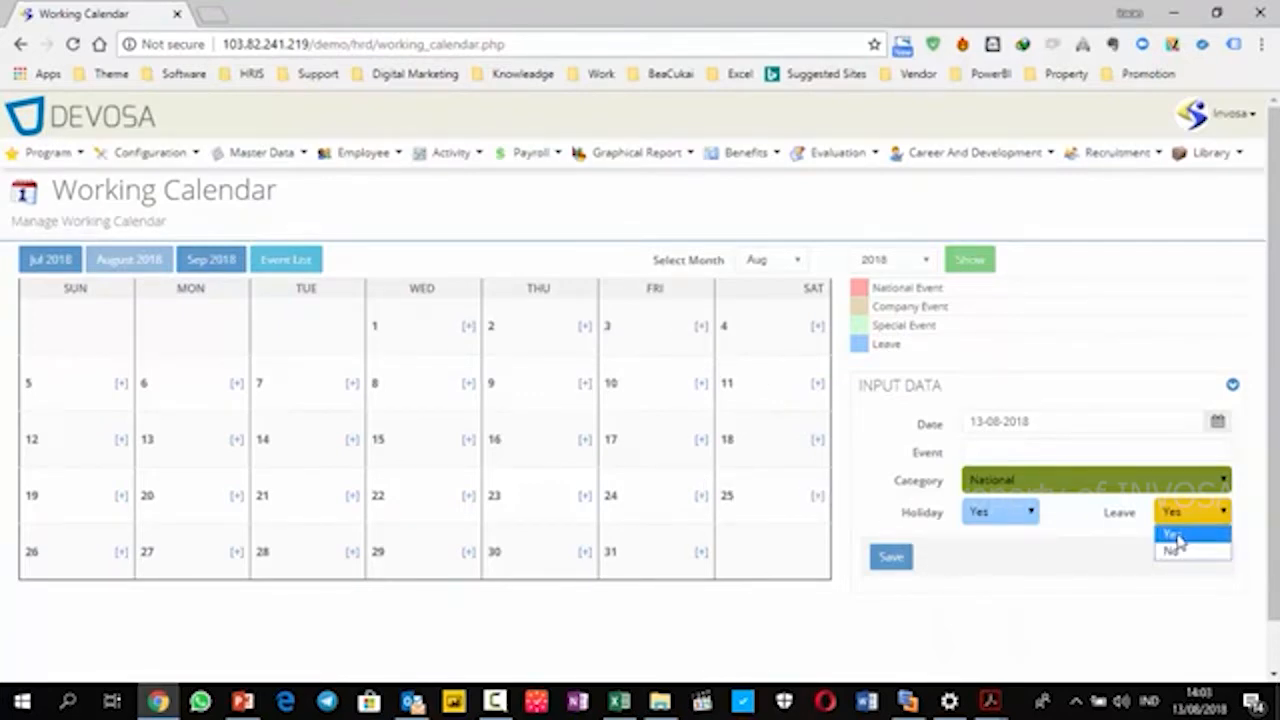
click(1140, 548)
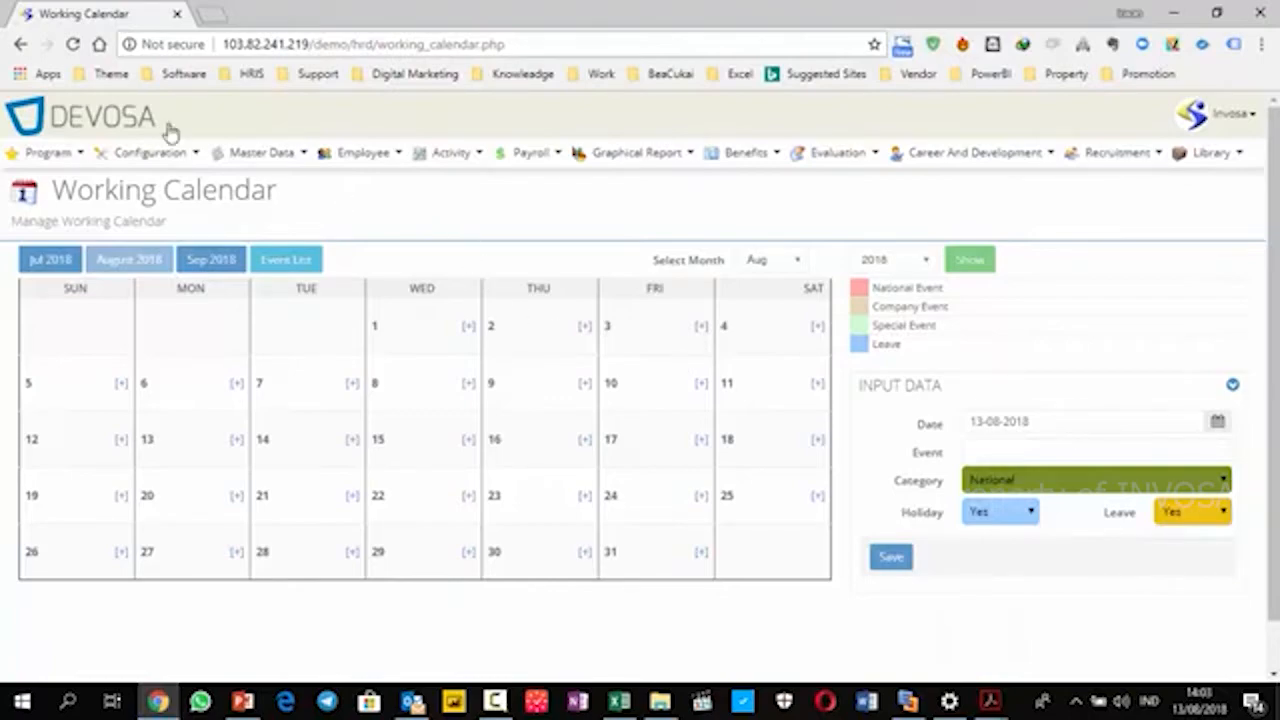
Return to the dashboard and review its shortcuts, birthdays, news, employee information, employee contracts and expired employee documents.
click(124, 136)
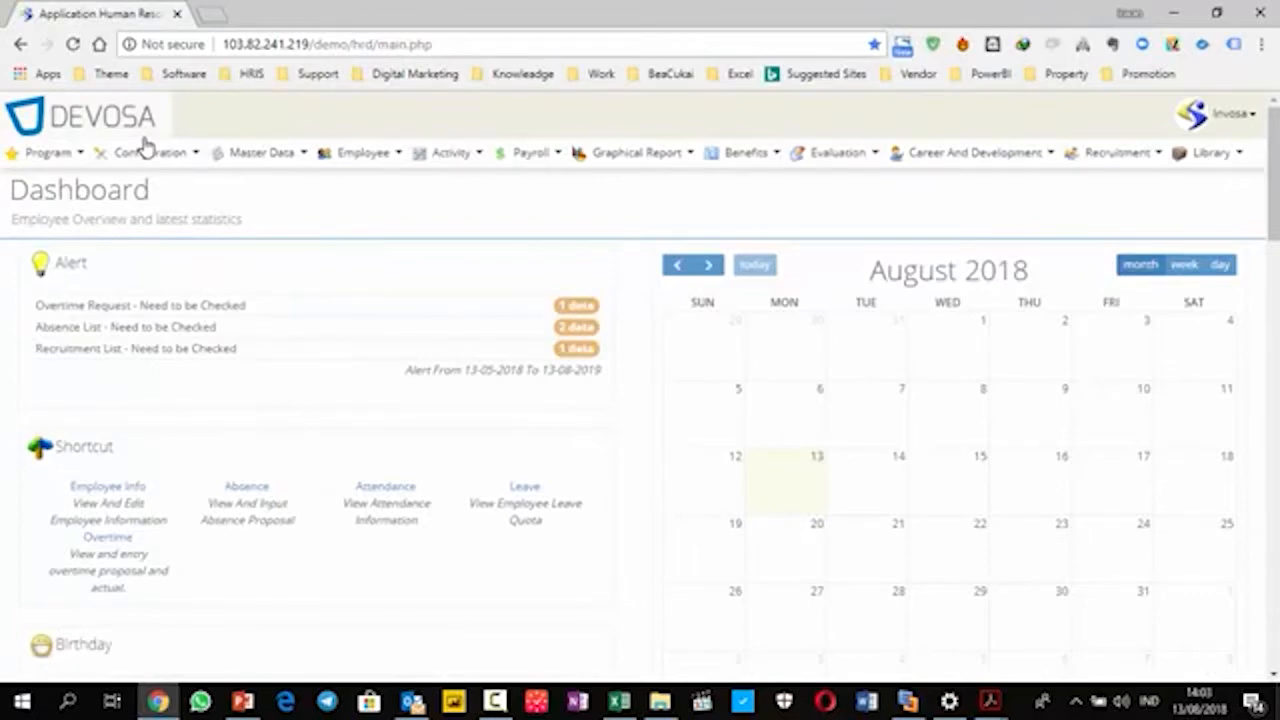
scroll(5, 277, down, 2)
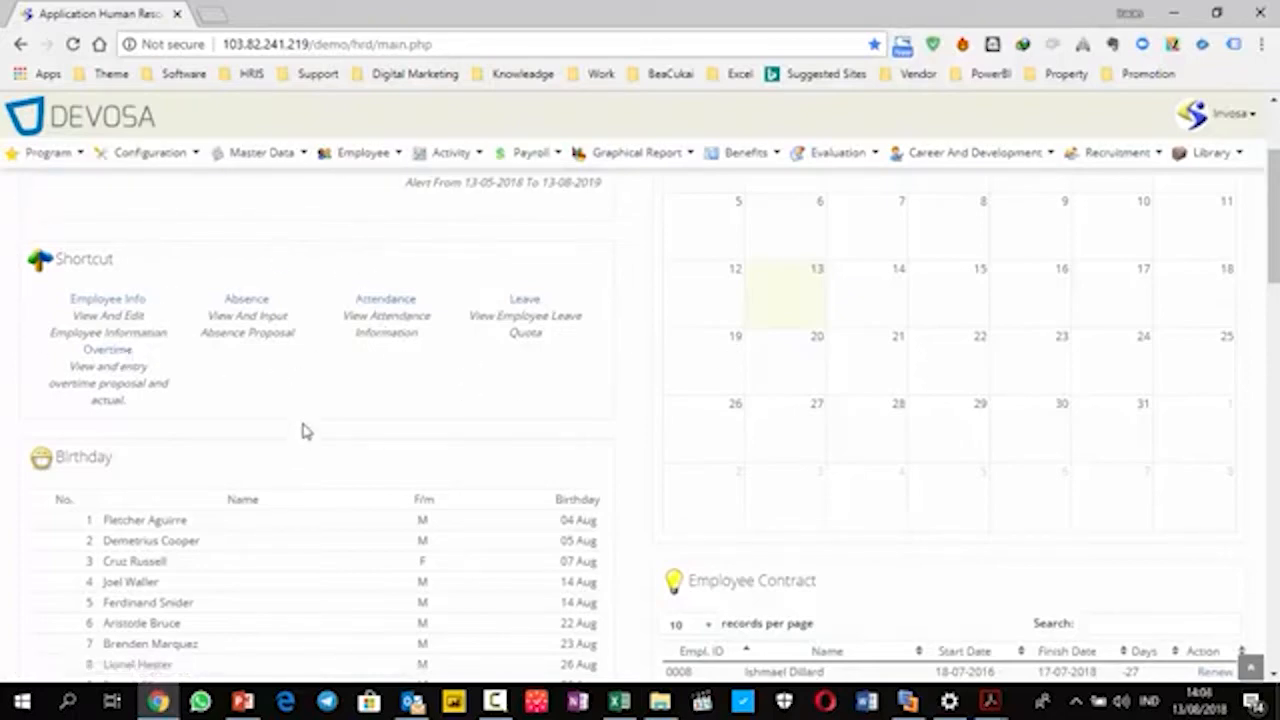
scroll(658, 408, down, 2)
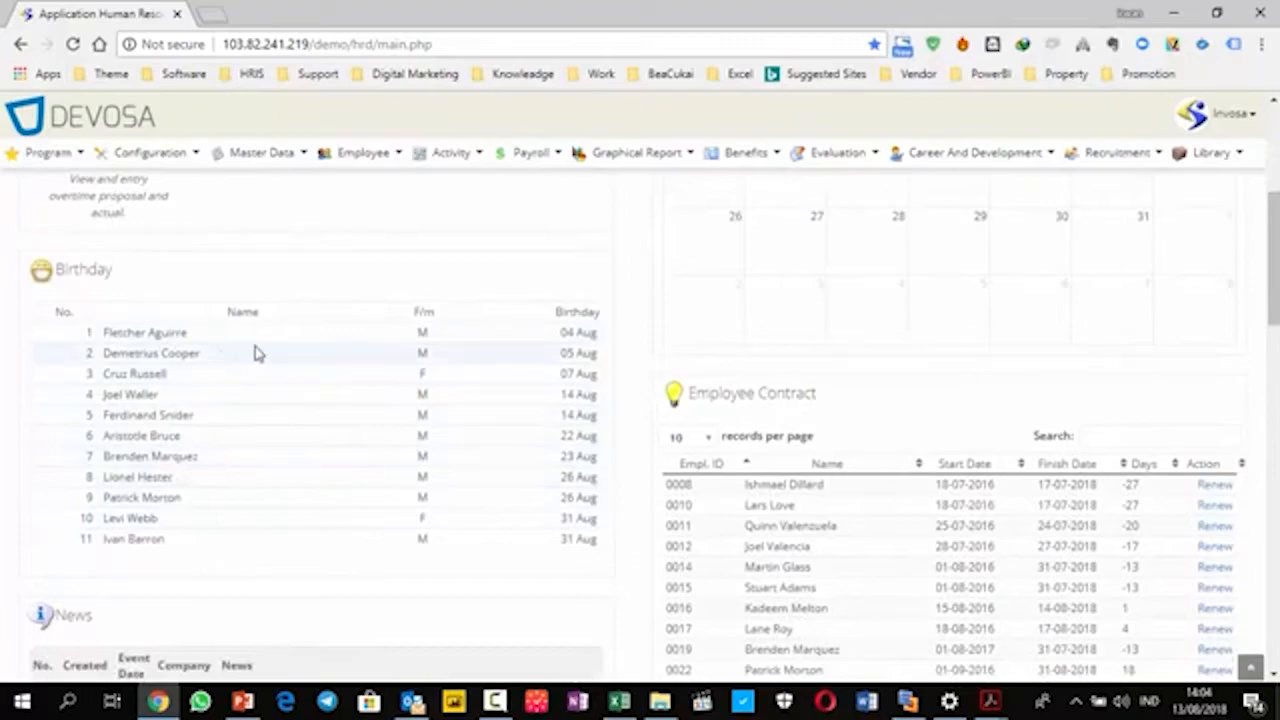
scroll(797, 378, down, 2)
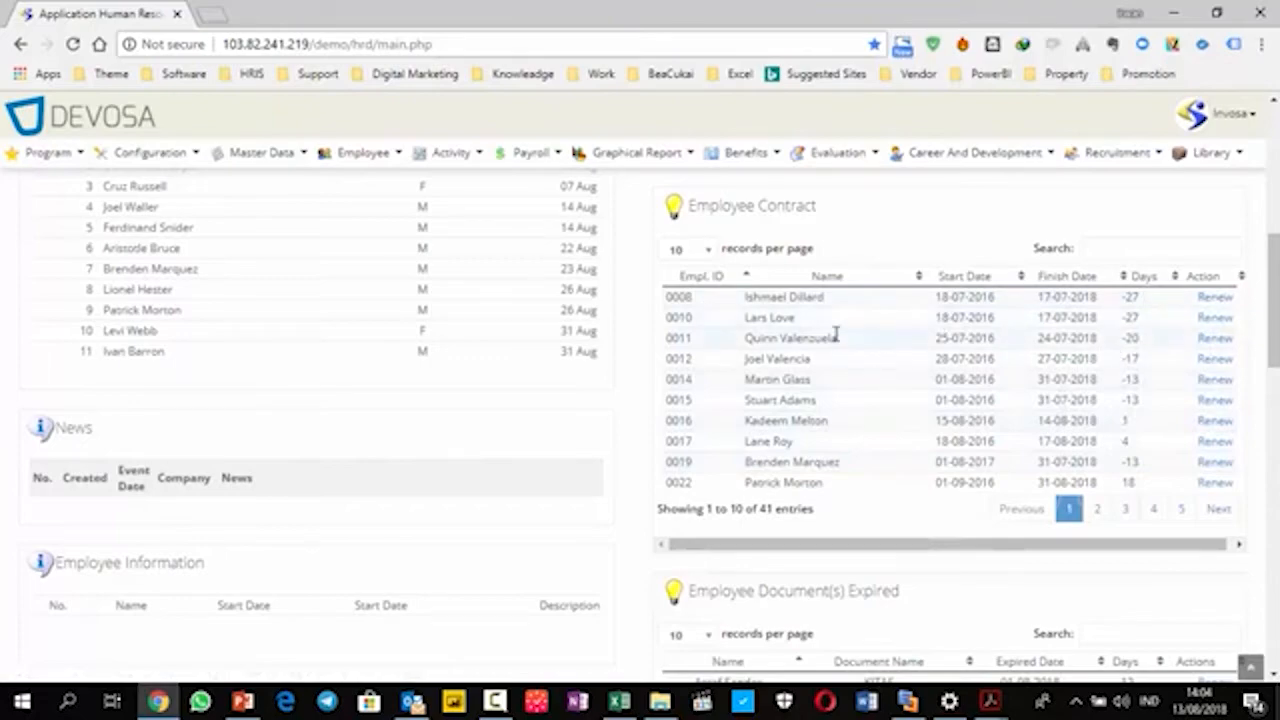
scroll(556, 390, down, 3)
scroll(167, 272, up, 2)
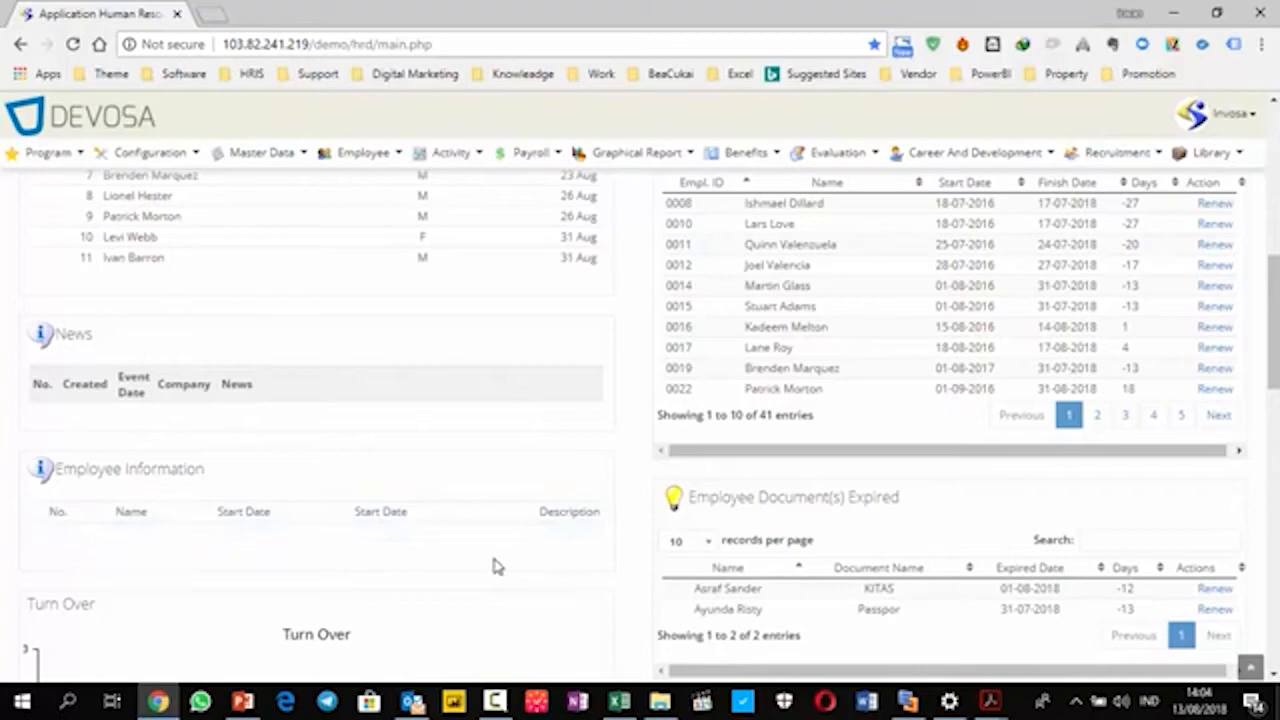
scroll(497, 567, down, 1)
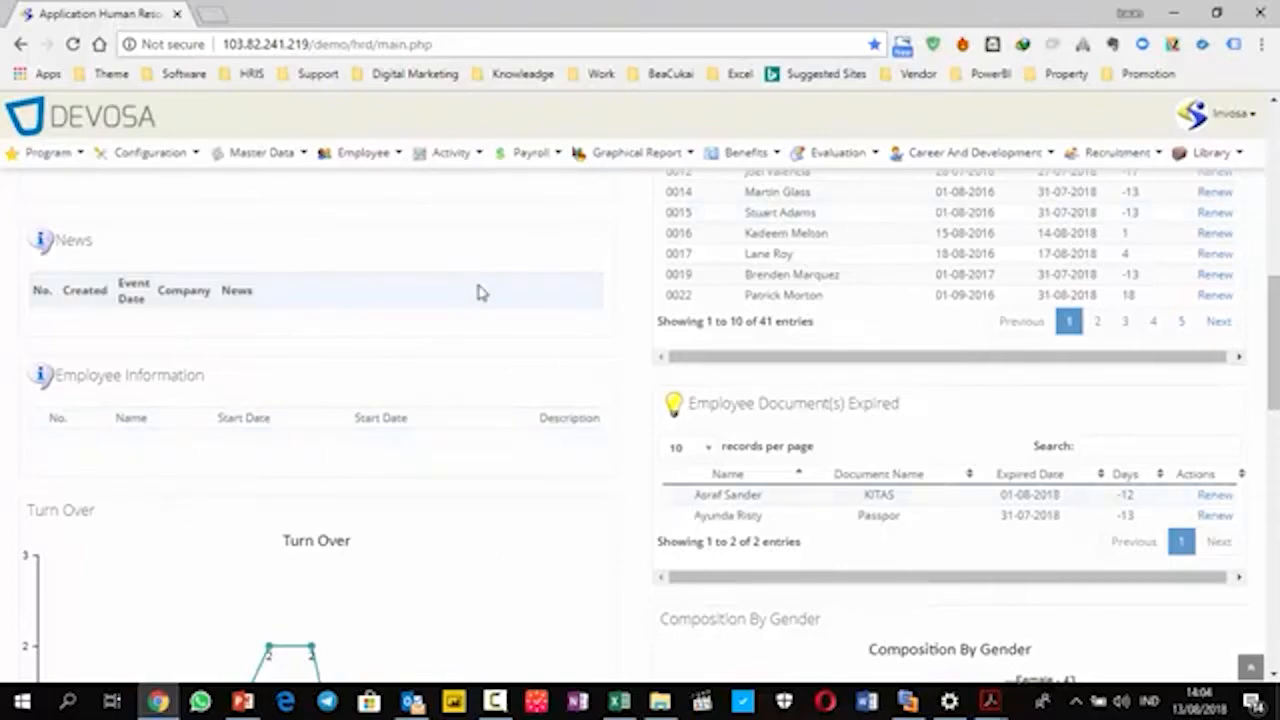
scroll(533, 424, down, 1)
scroll(533, 424, down, 2)
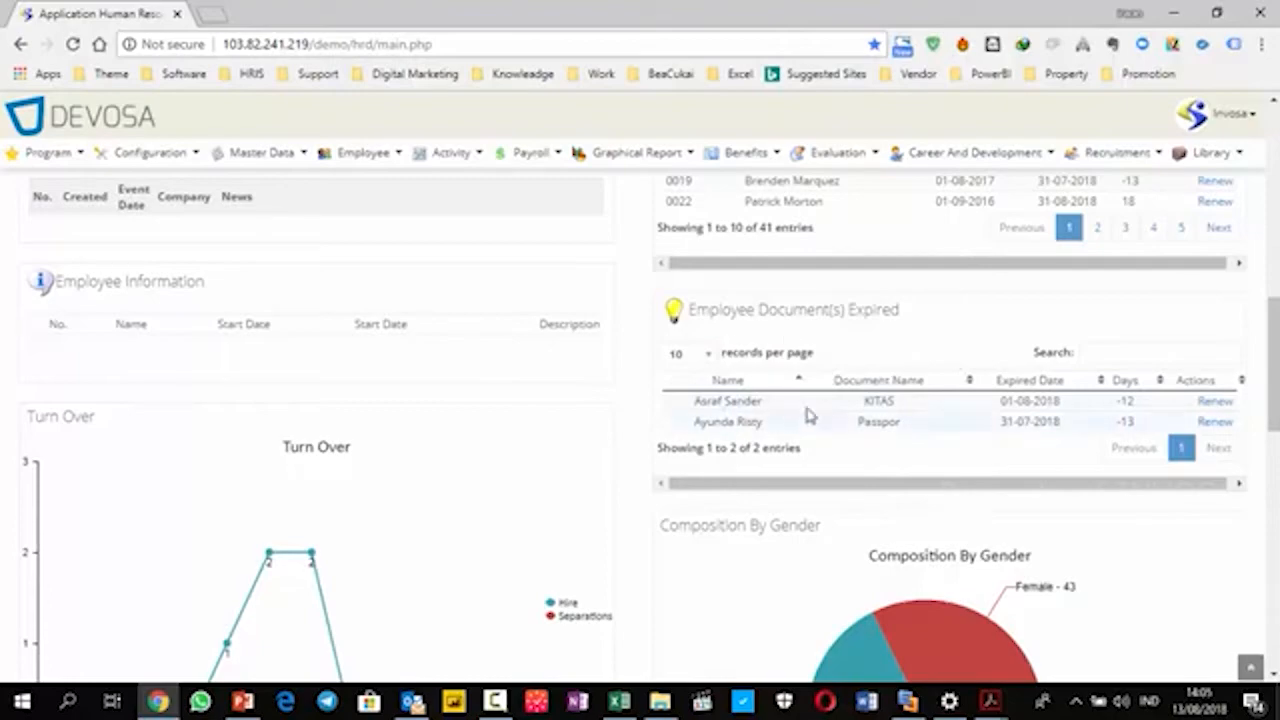
Examine the dashboard charts for Turn Over, Composition By Gender, Employee Status and Manpower.
scroll(842, 402, down, 2)
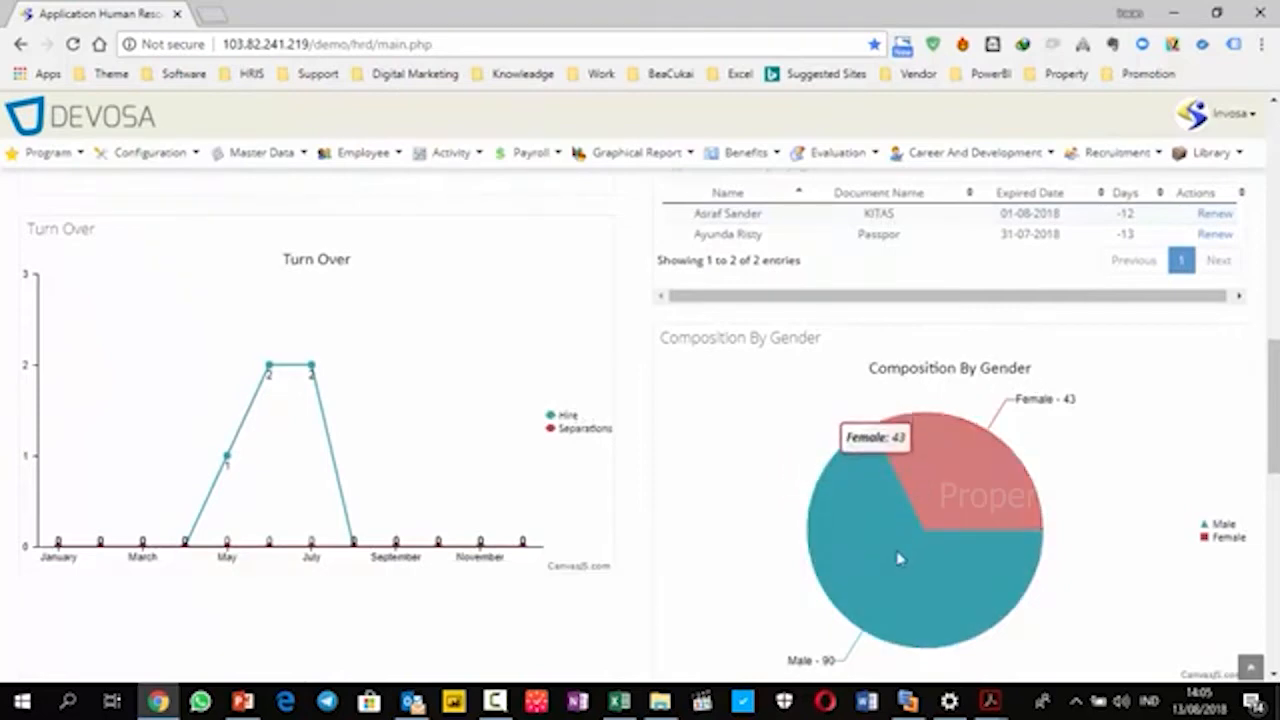
scroll(822, 430, down, 1)
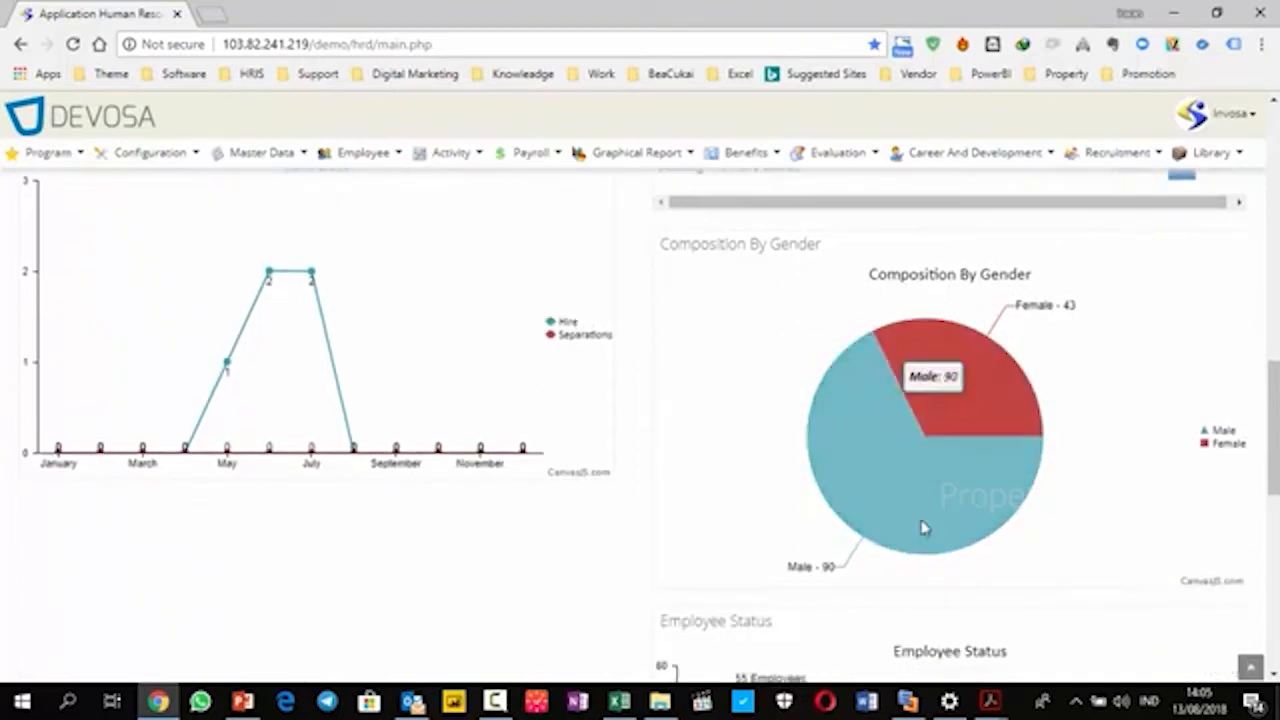
scroll(803, 451, down, 2)
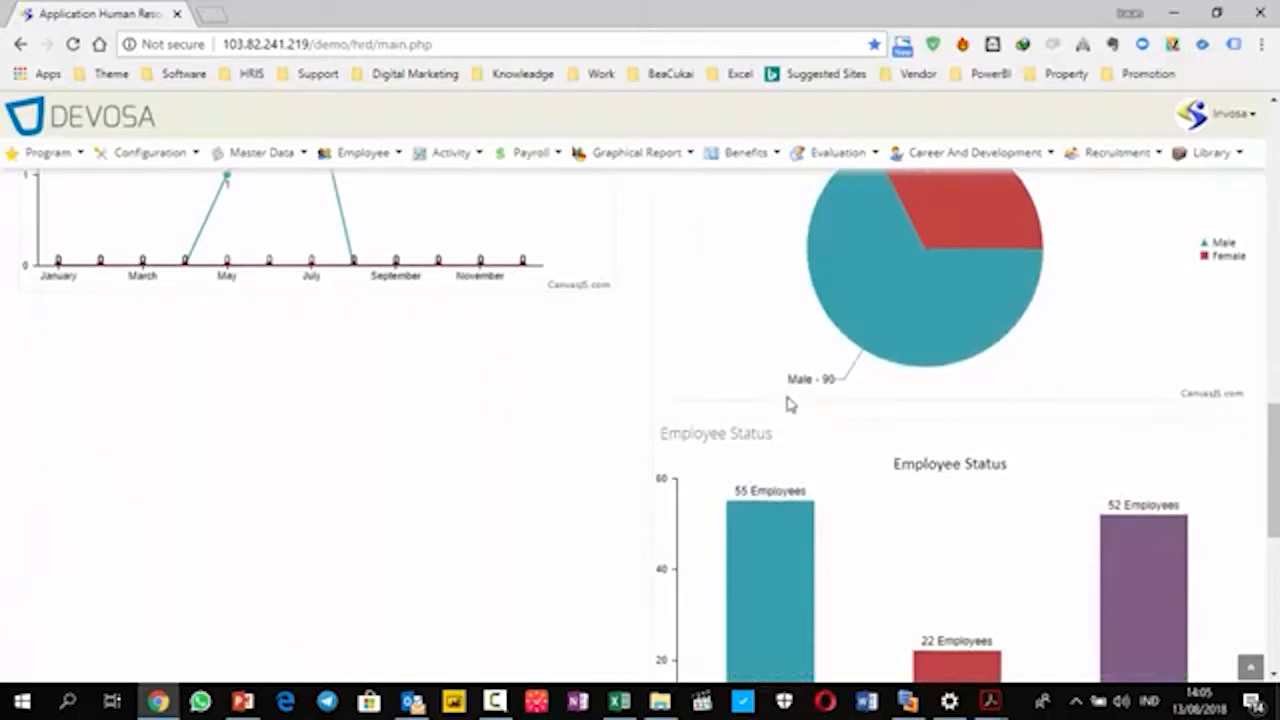
scroll(972, 645, down, 1)
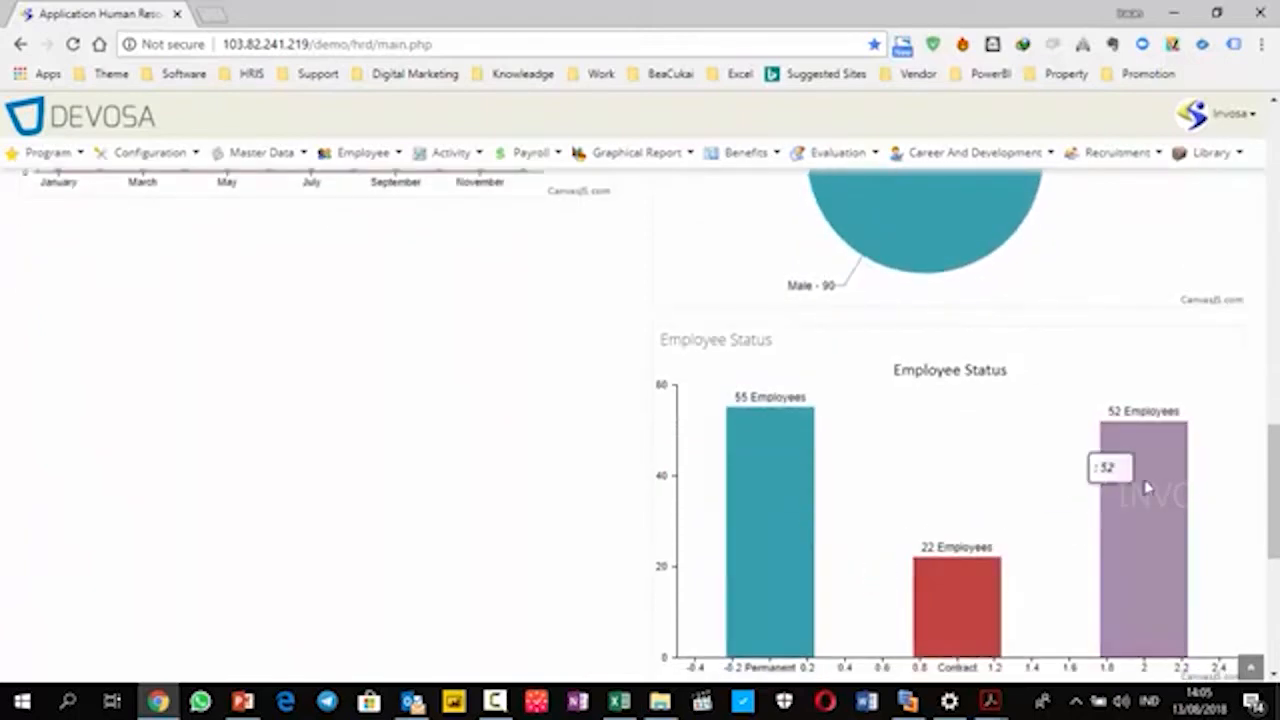
scroll(751, 451, down, 3)
scroll(953, 357, up, 2)
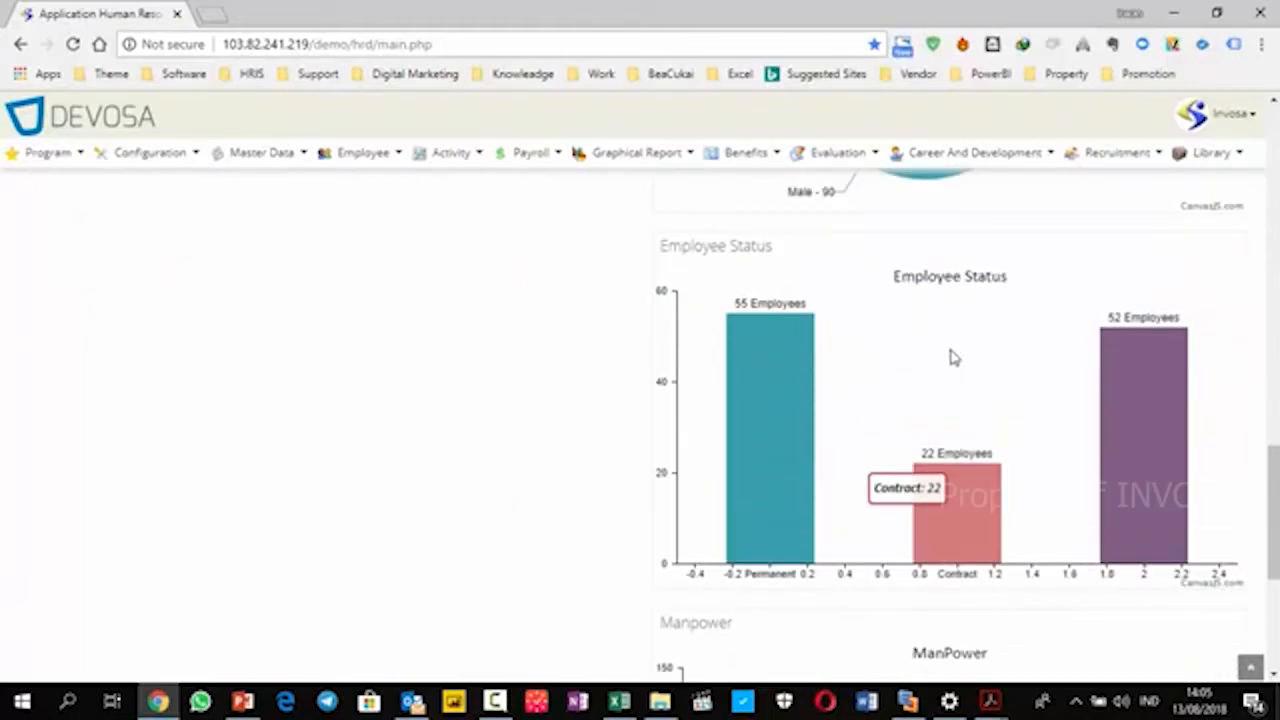
scroll(909, 407, down, 4)
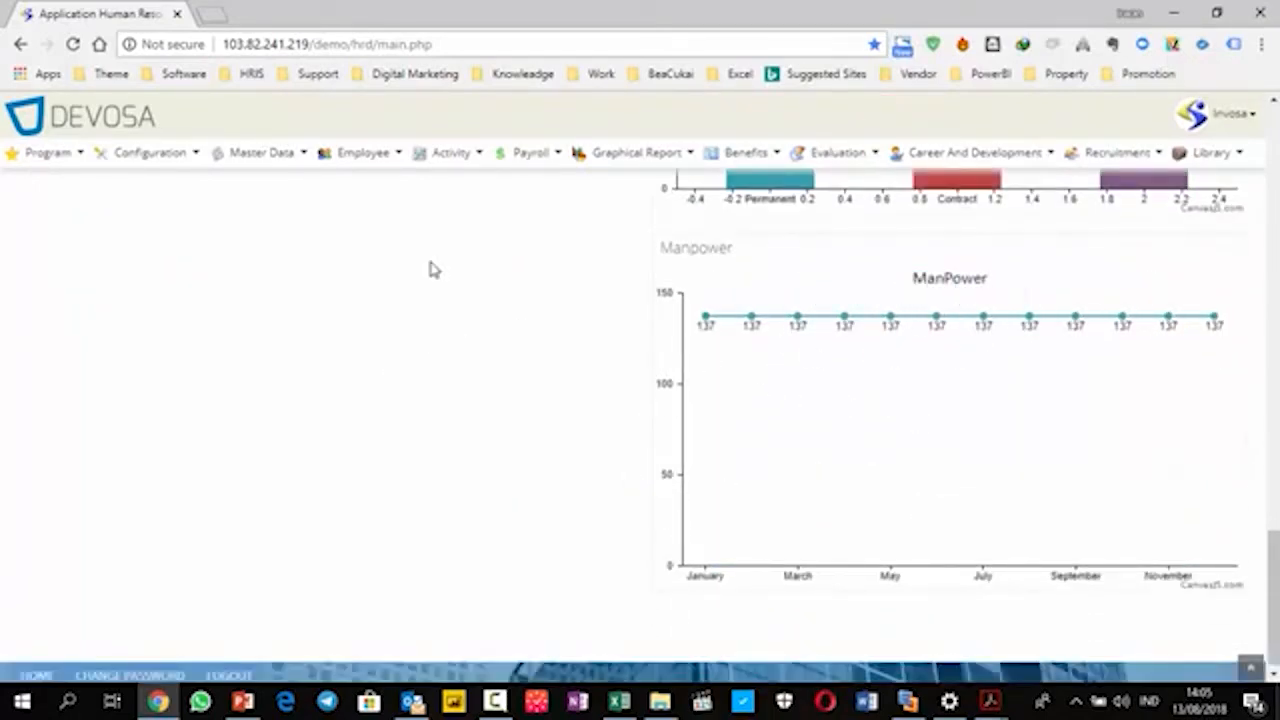
scroll(492, 378, up, 6)
scroll(492, 378, up, 4)
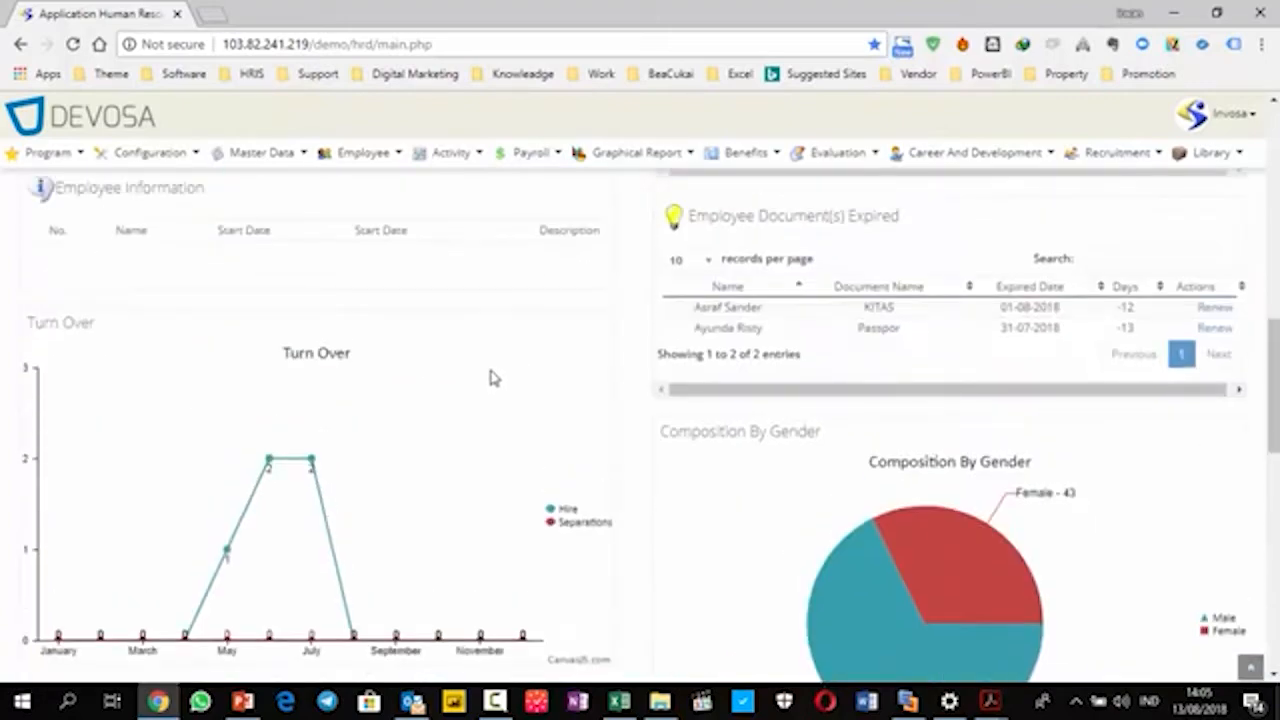
scroll(490, 380, down, 1)
scroll(420, 523, up, 11)
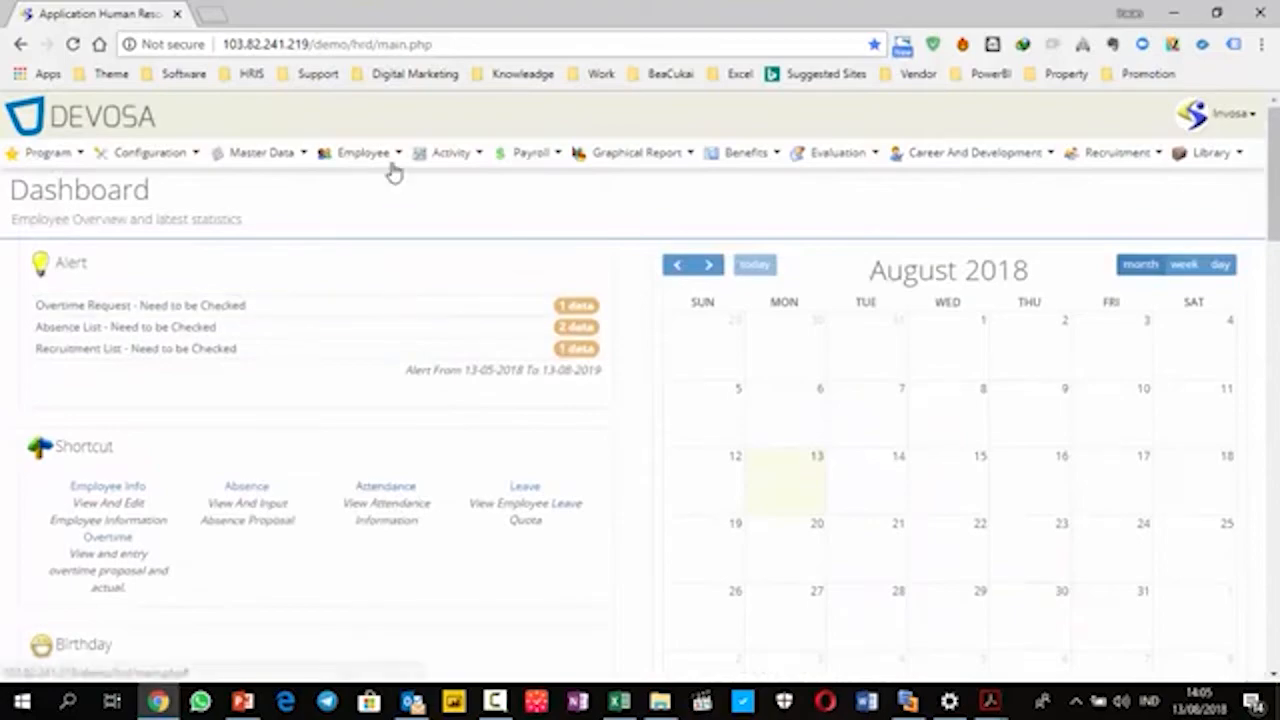
Search the Employee Data page for active employees without further filters and open the seventh listed employee's record.
click(391, 160)
click(396, 208)
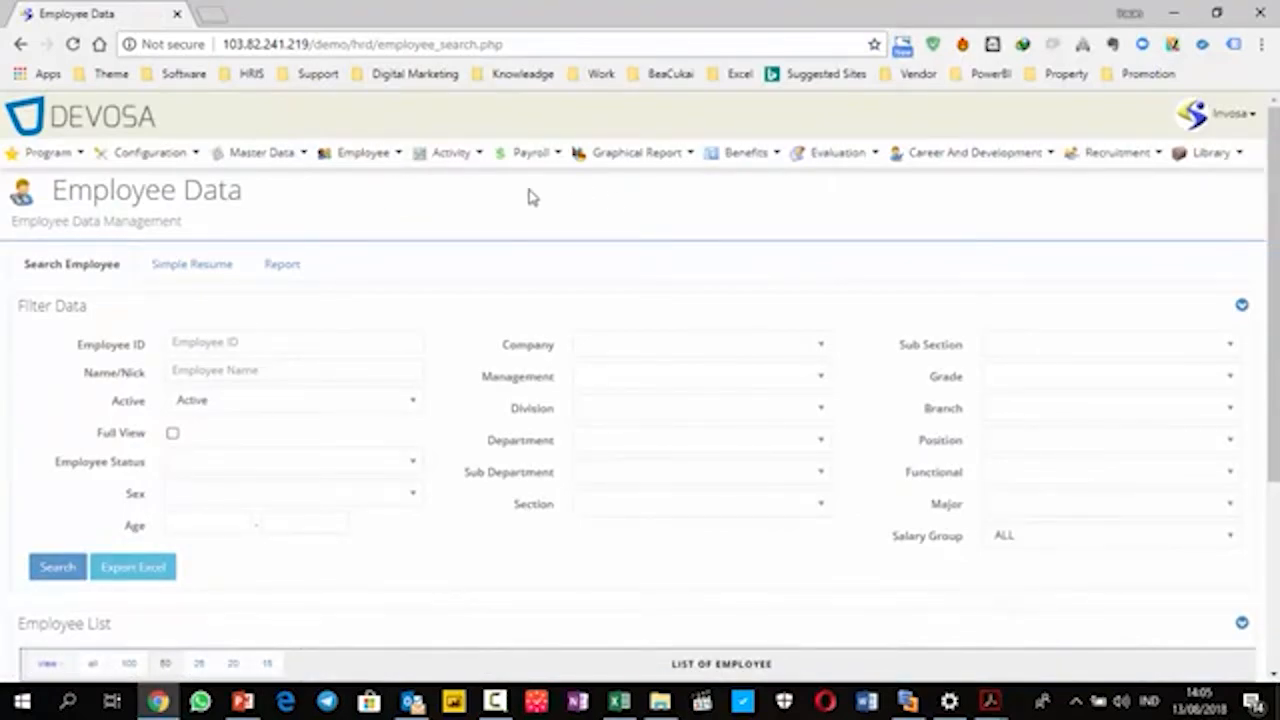
scroll(531, 197, down, 3)
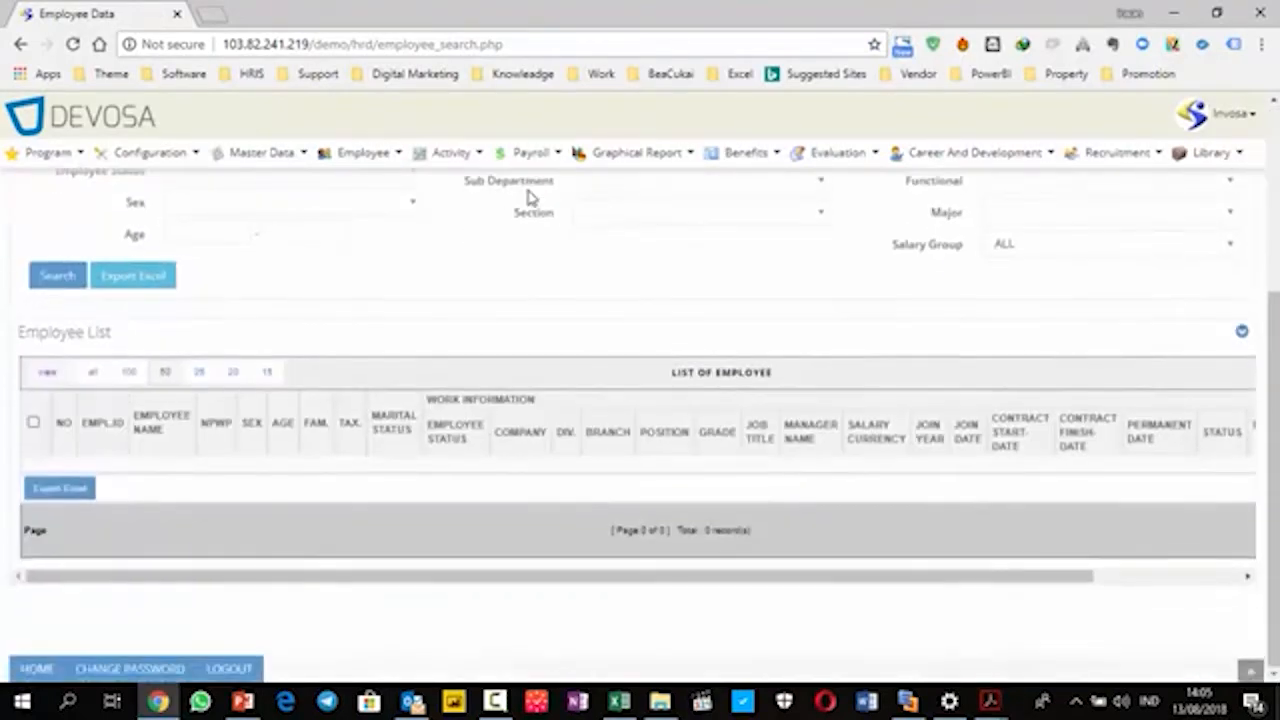
click(56, 278)
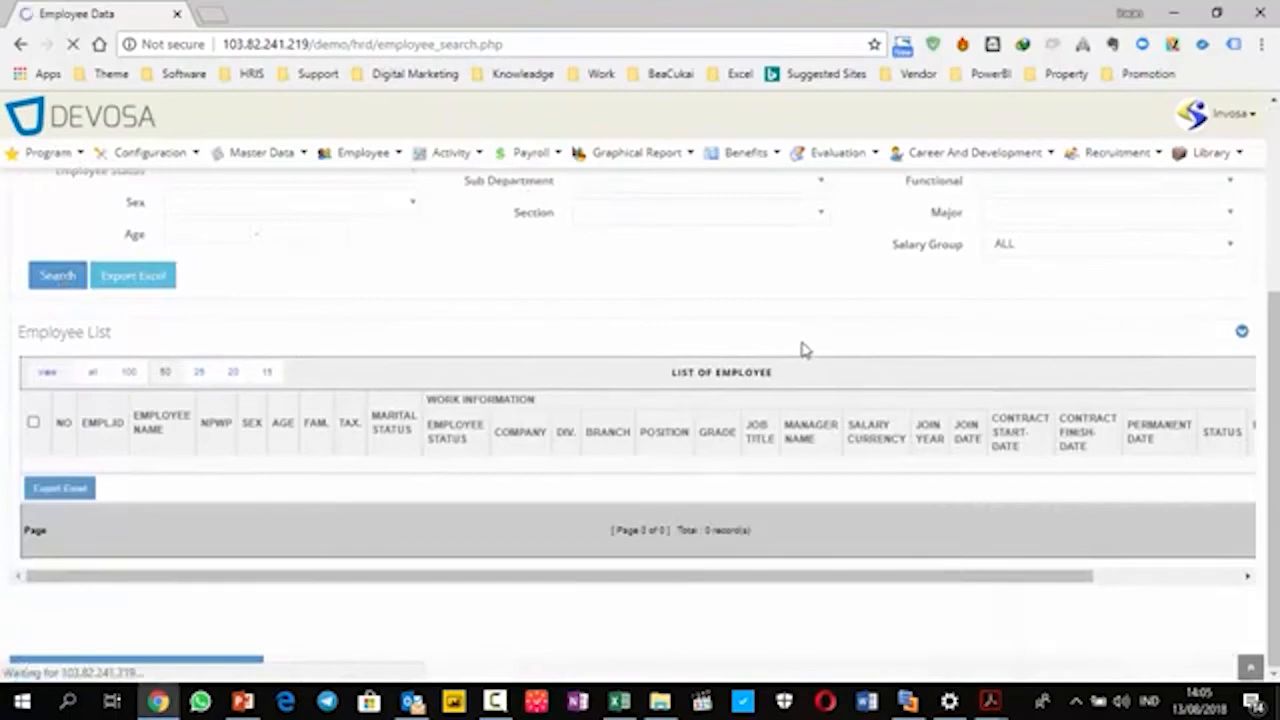
scroll(834, 226, down, 3)
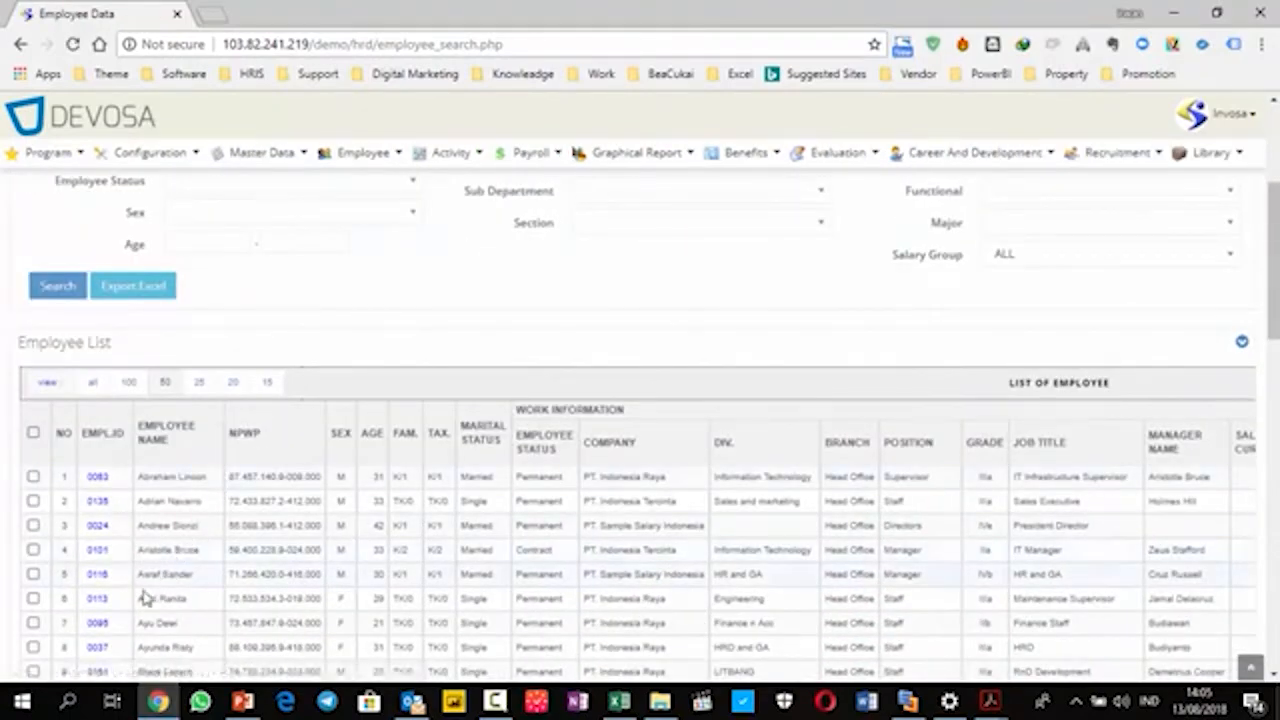
click(96, 623)
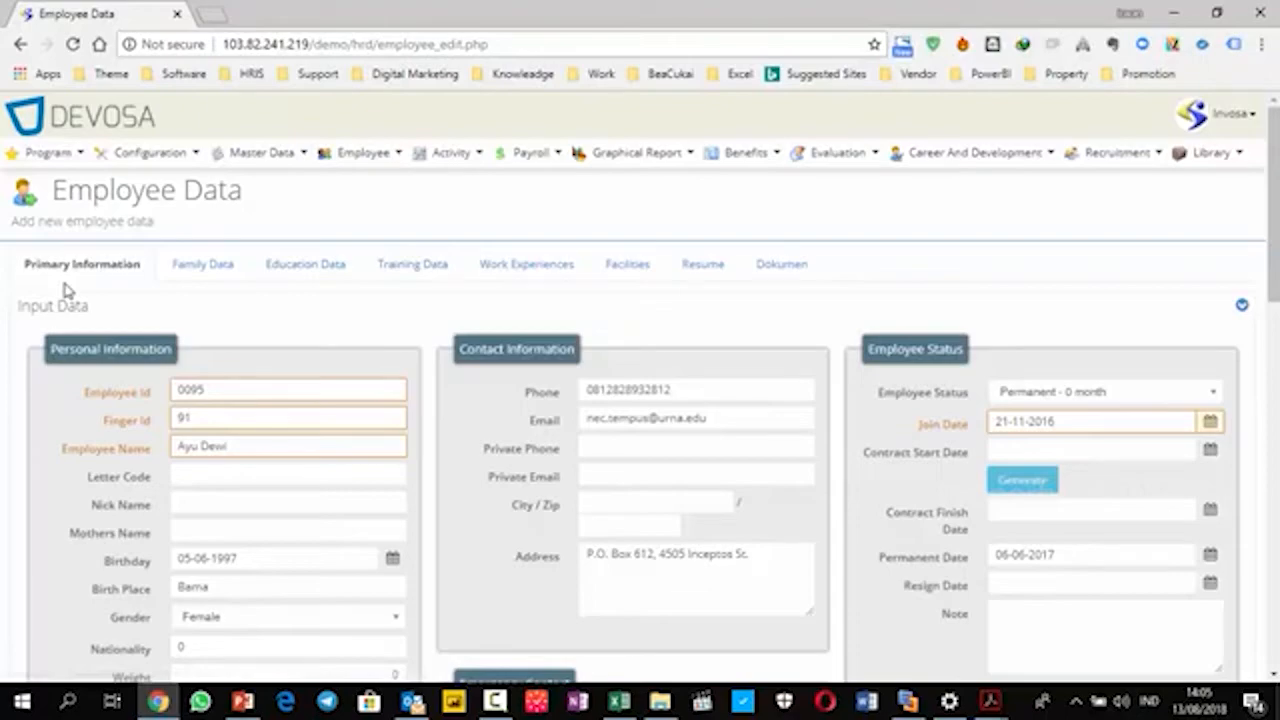
Review the employee's primary information, including the personal, contact, employment status, identity document, organizational, insurance and salary bank sections.
scroll(129, 651, down, 10)
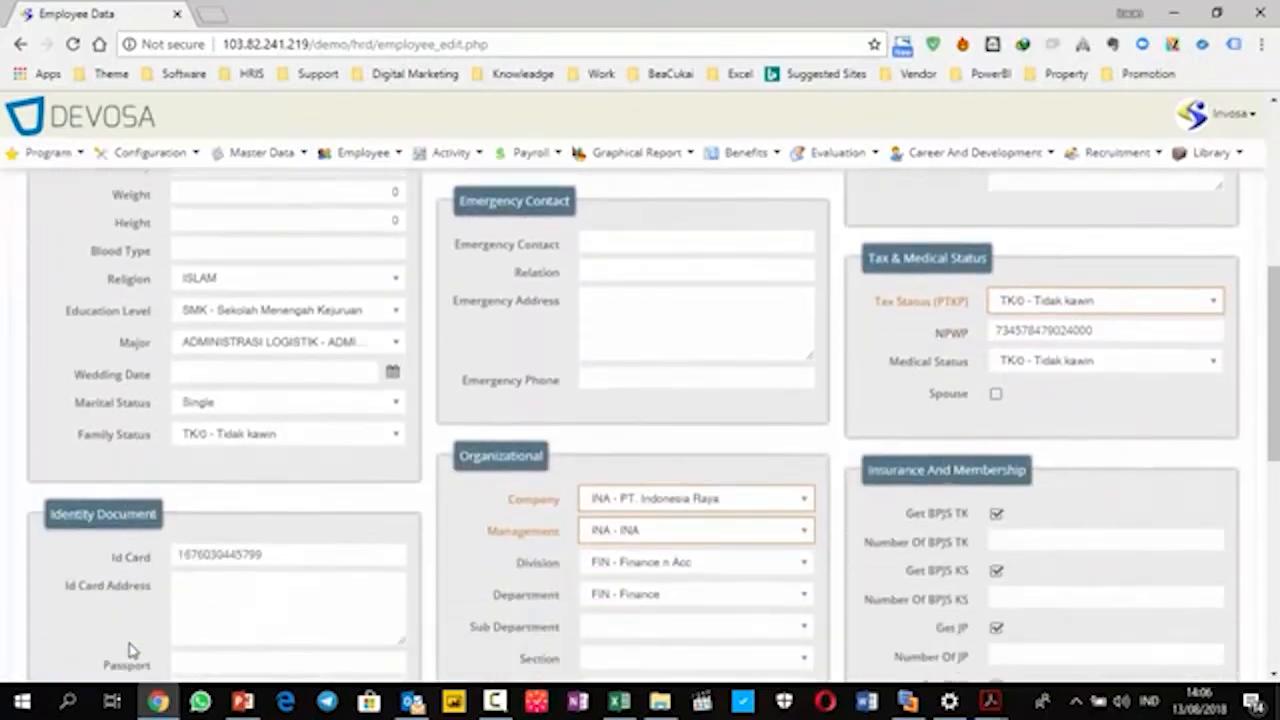
scroll(281, 538, up, 10)
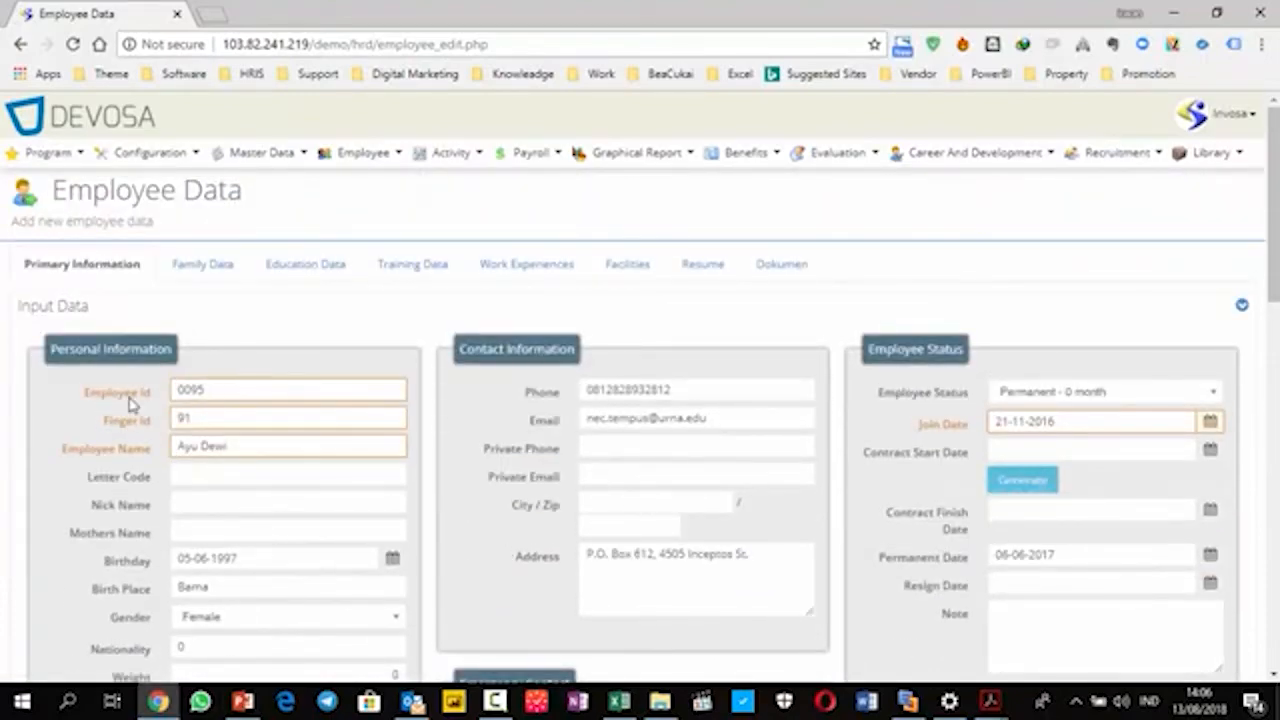
scroll(130, 402, down, 3)
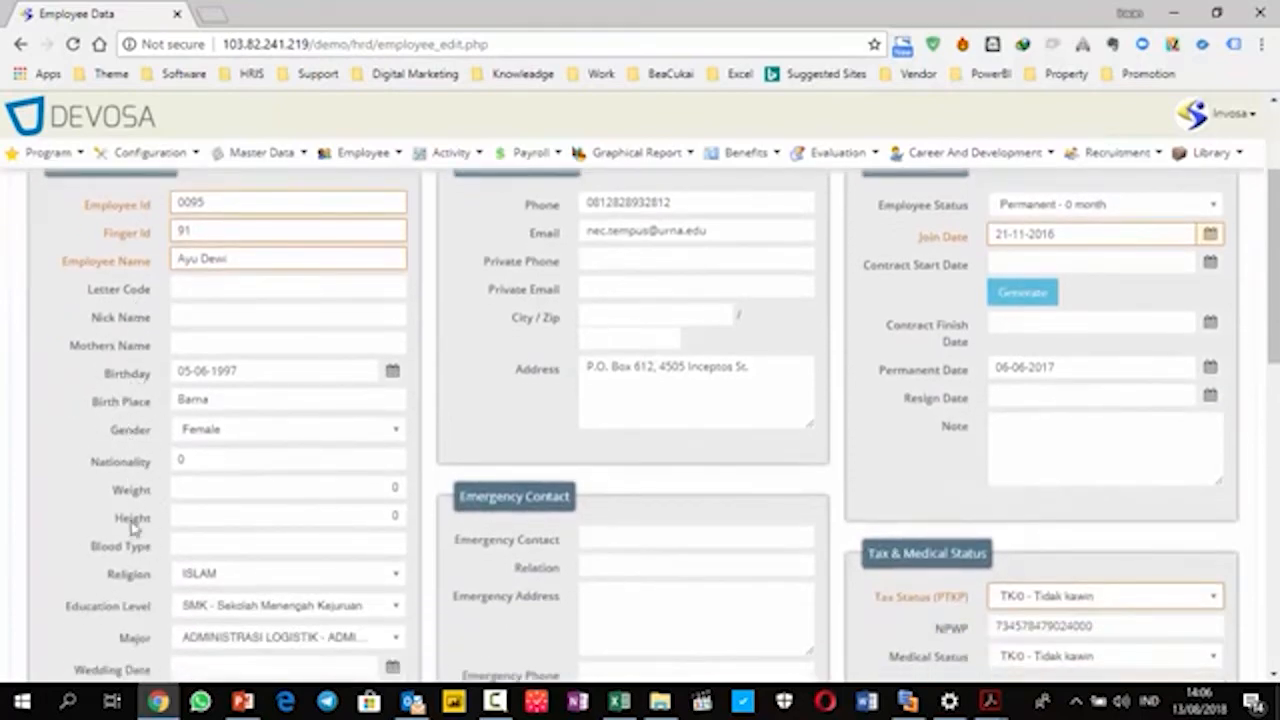
scroll(140, 580, down, 1)
scroll(138, 590, down, 3)
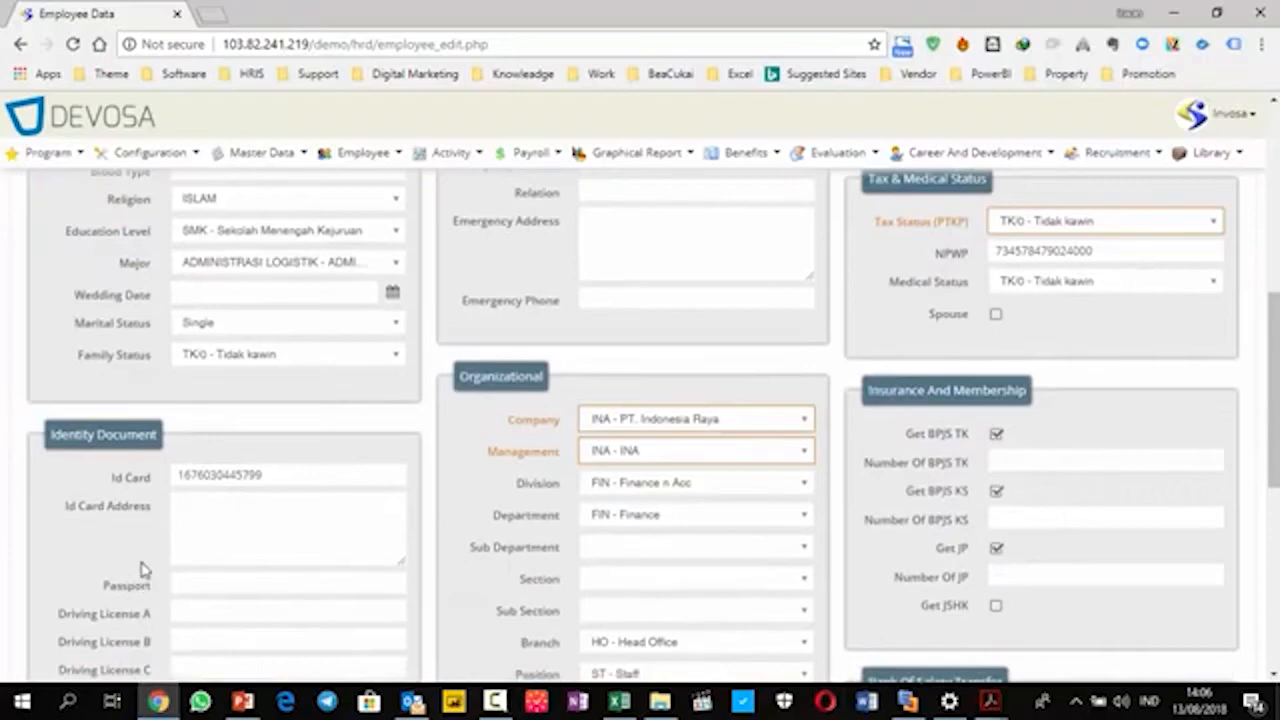
scroll(100, 435, down, 2)
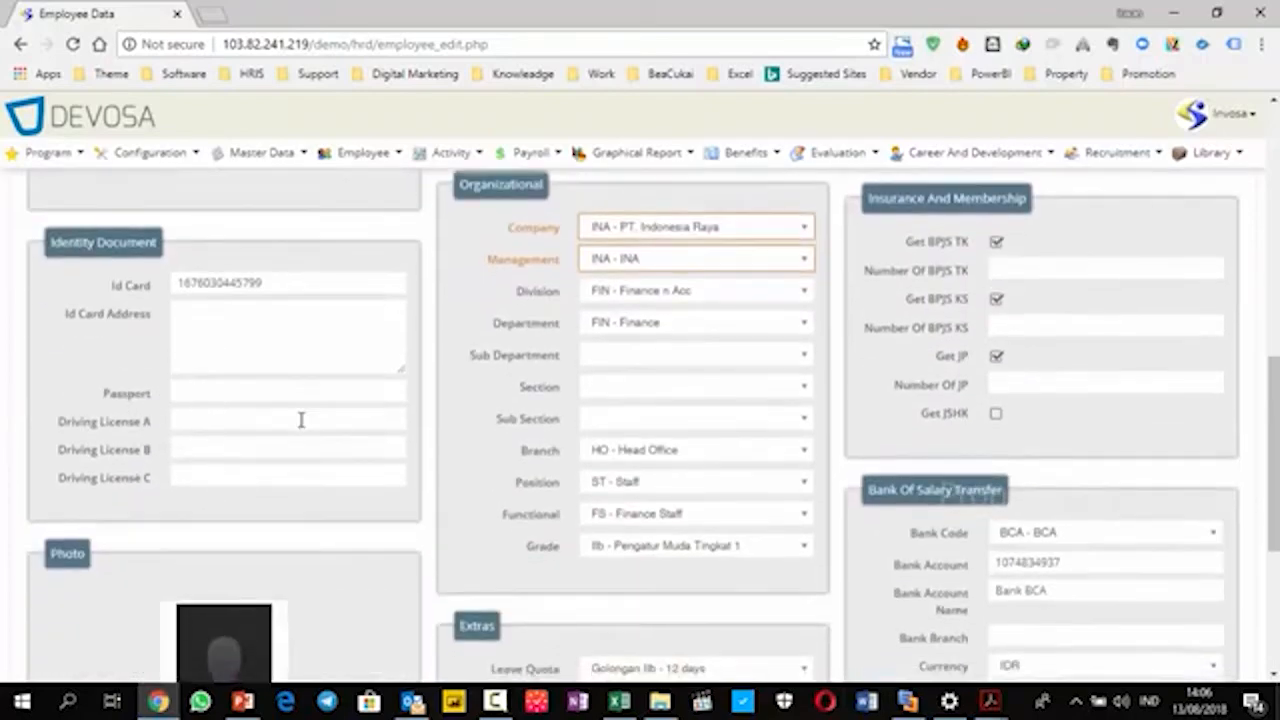
scroll(397, 503, down, 2)
scroll(391, 491, up, 7)
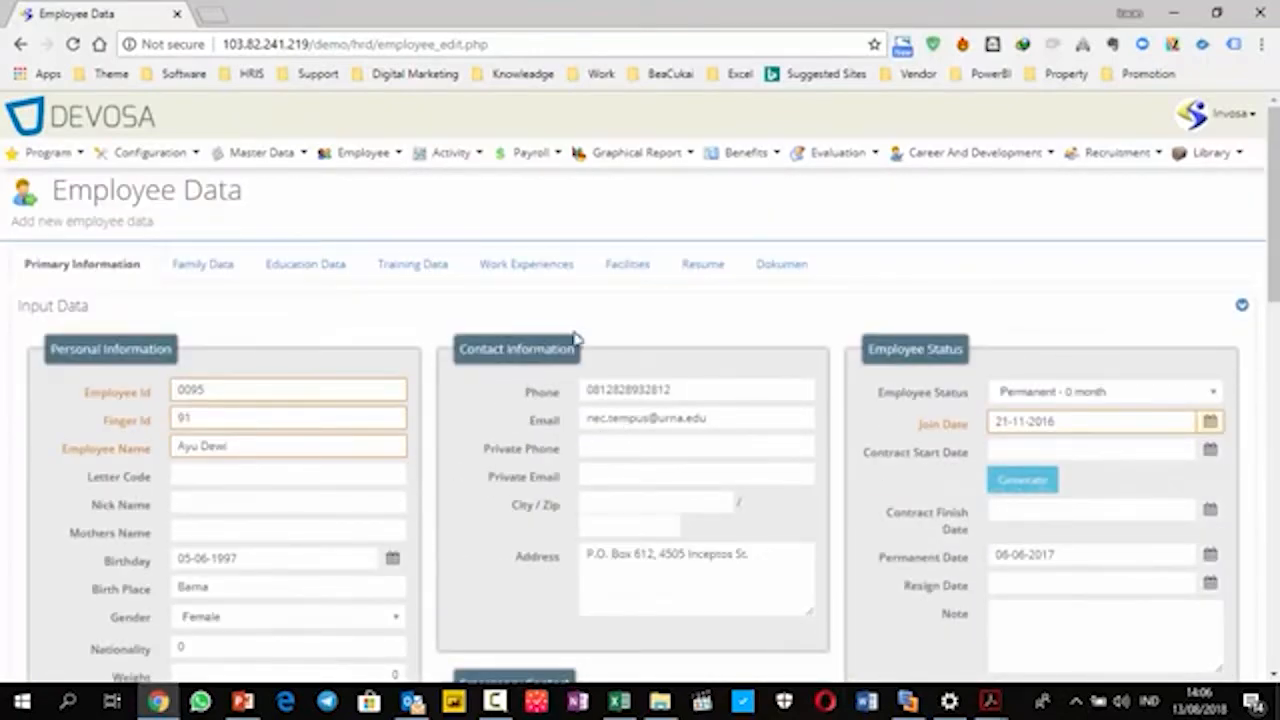
scroll(457, 486, down, 5)
scroll(380, 517, down, 4)
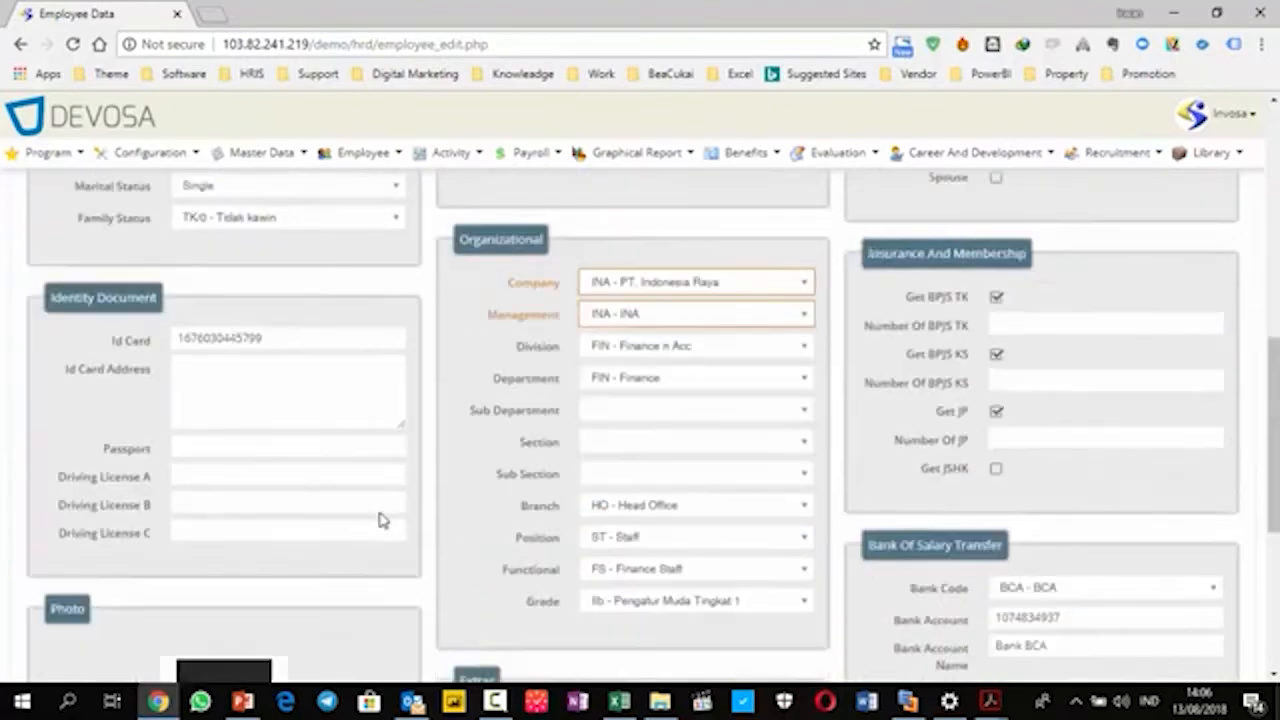
Select Hijabcute.jpg from the People image folder as the employee's photo.
scroll(170, 600, down, 2)
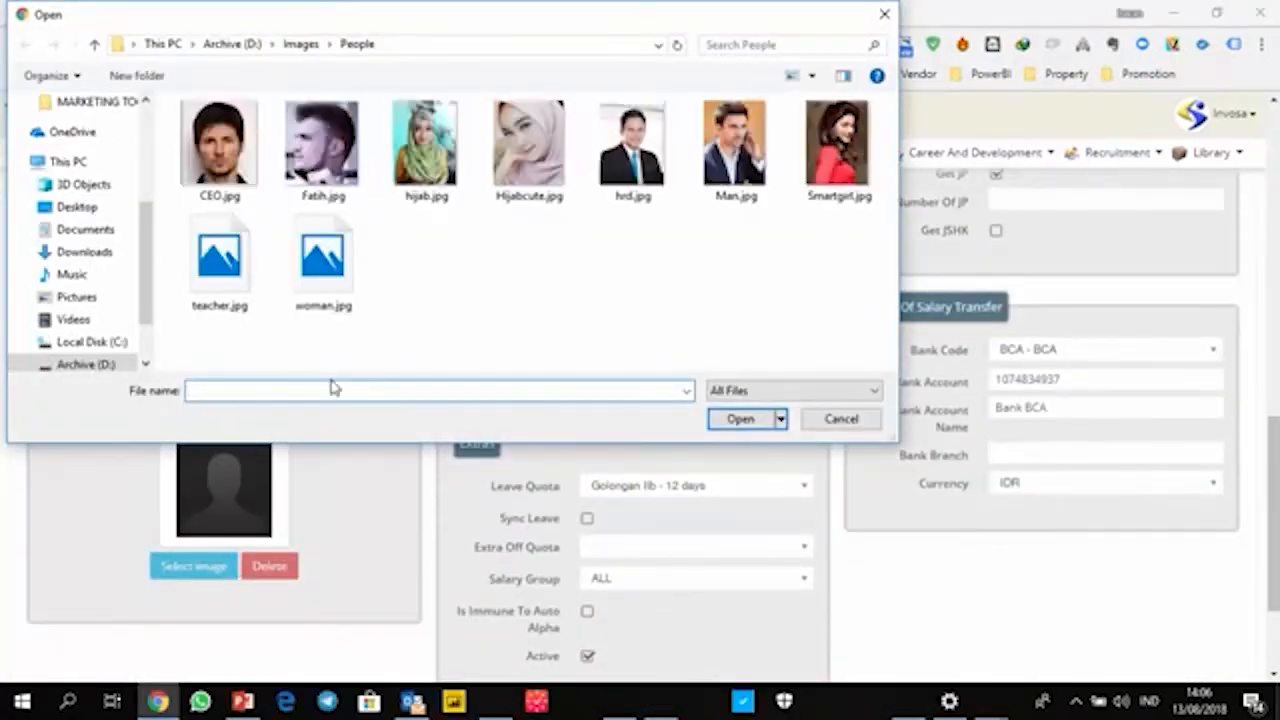
click(520, 175)
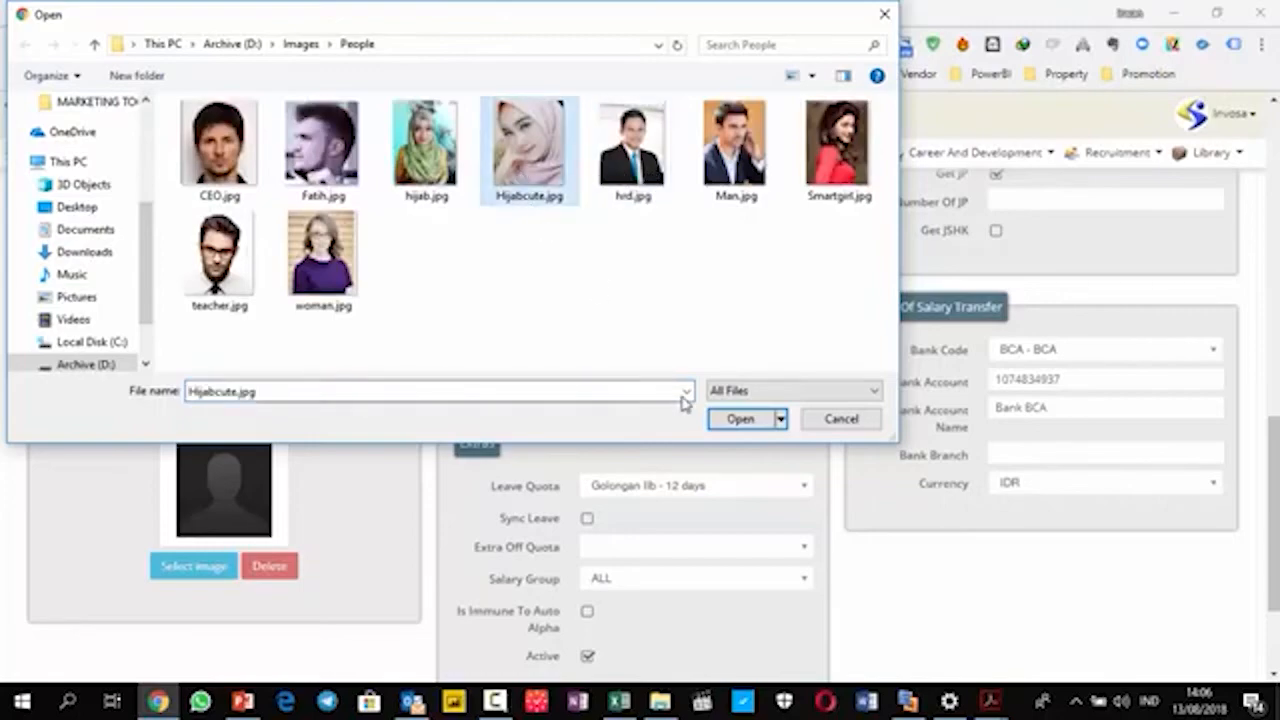
click(738, 419)
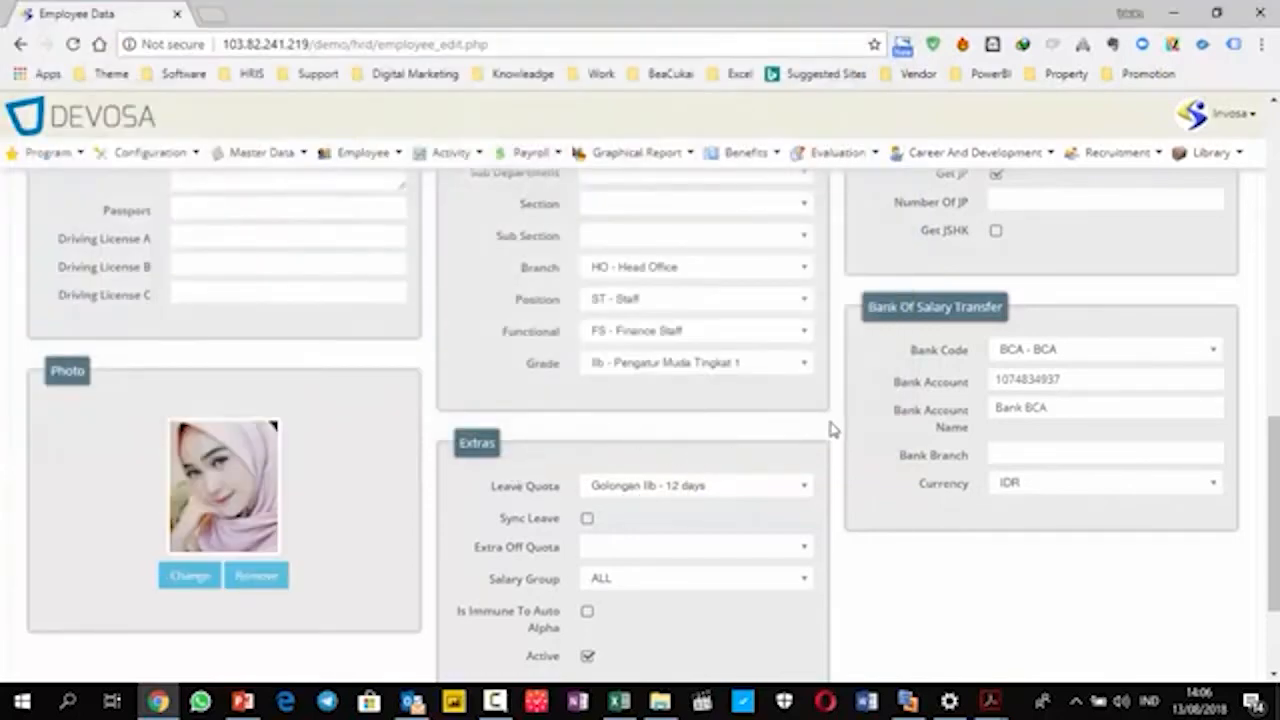
scroll(830, 428, down, 2)
scroll(1080, 460, up, 10)
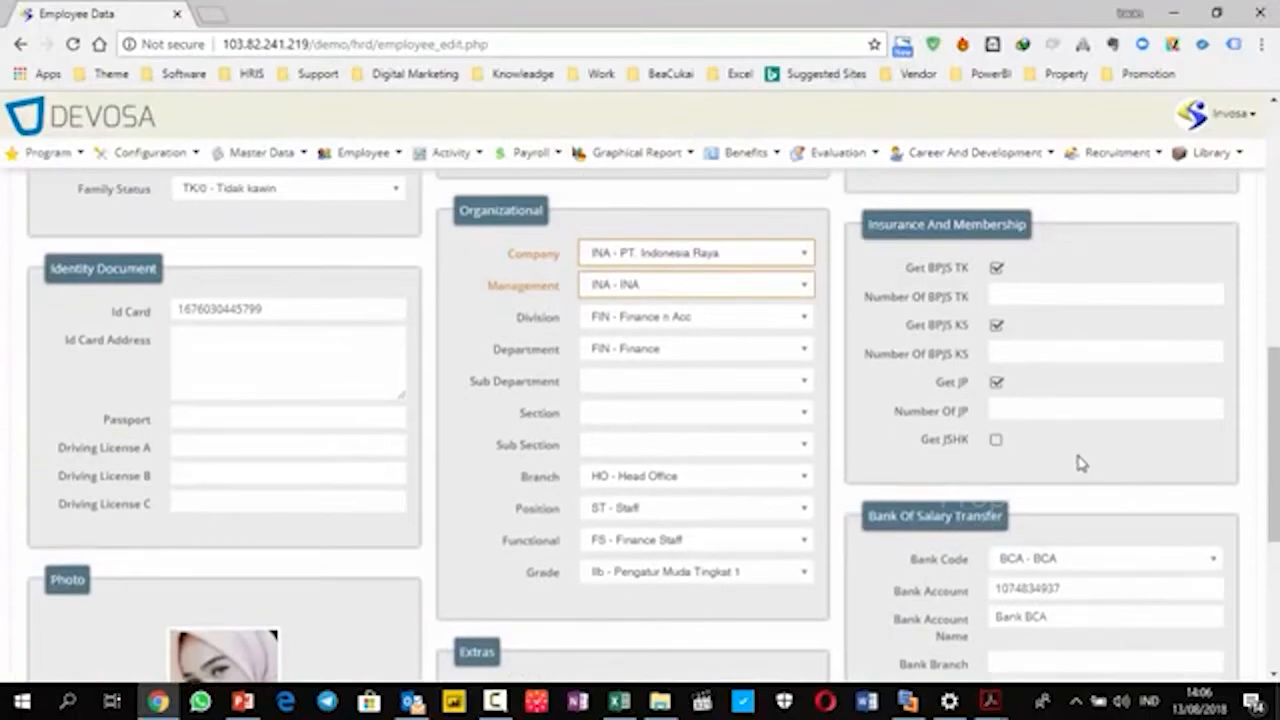
Save the employee's primary information with the newly selected photo.
scroll(106, 449, down, 10)
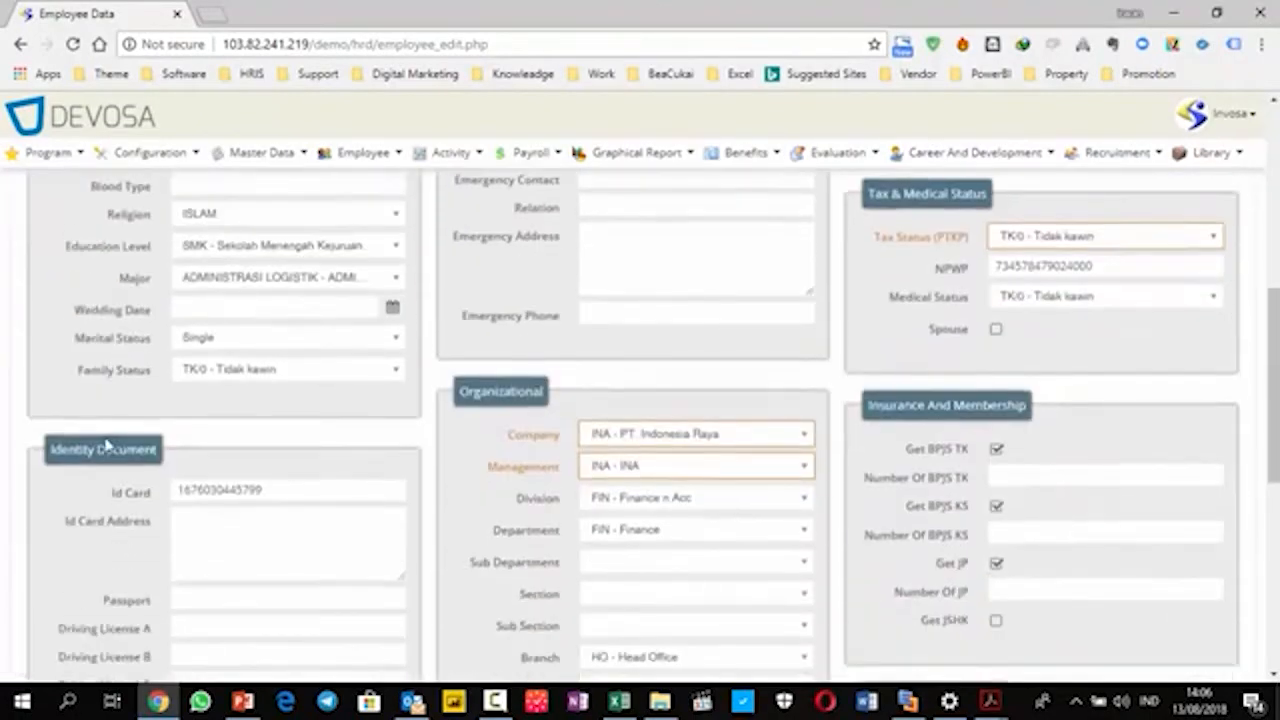
click(46, 638)
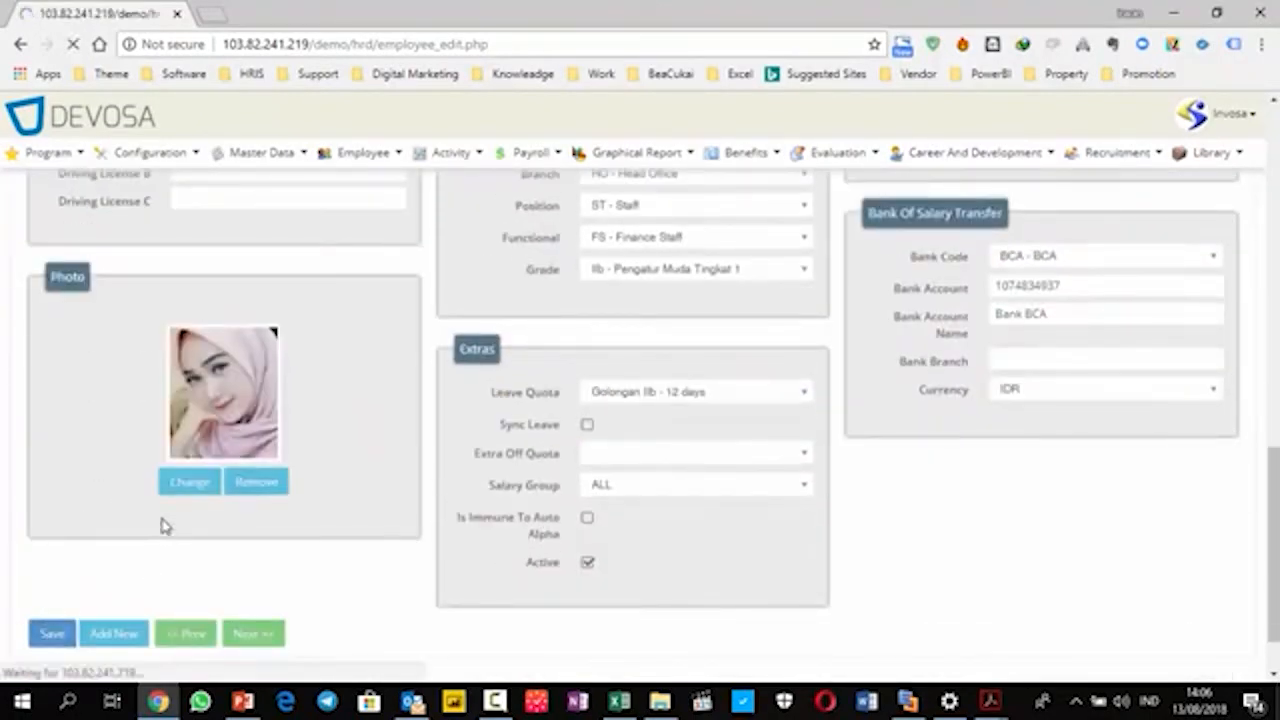
scroll(235, 455, down, 10)
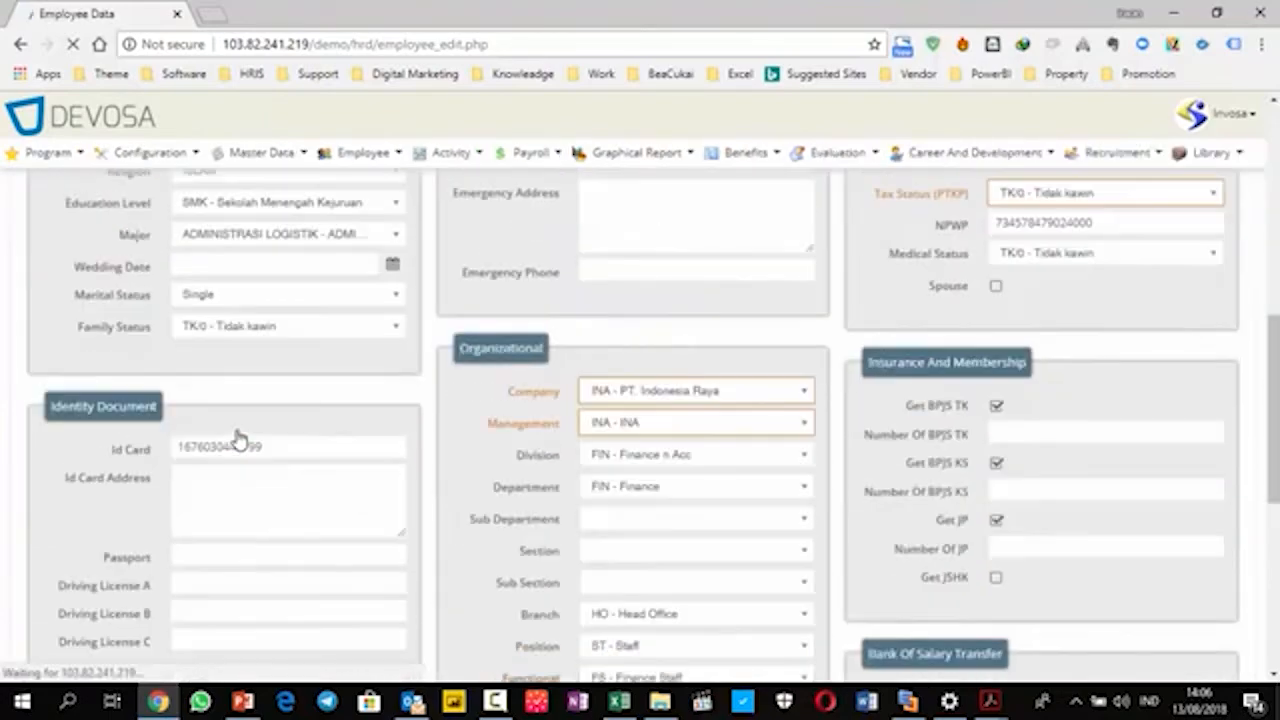
scroll(240, 440, down, 3)
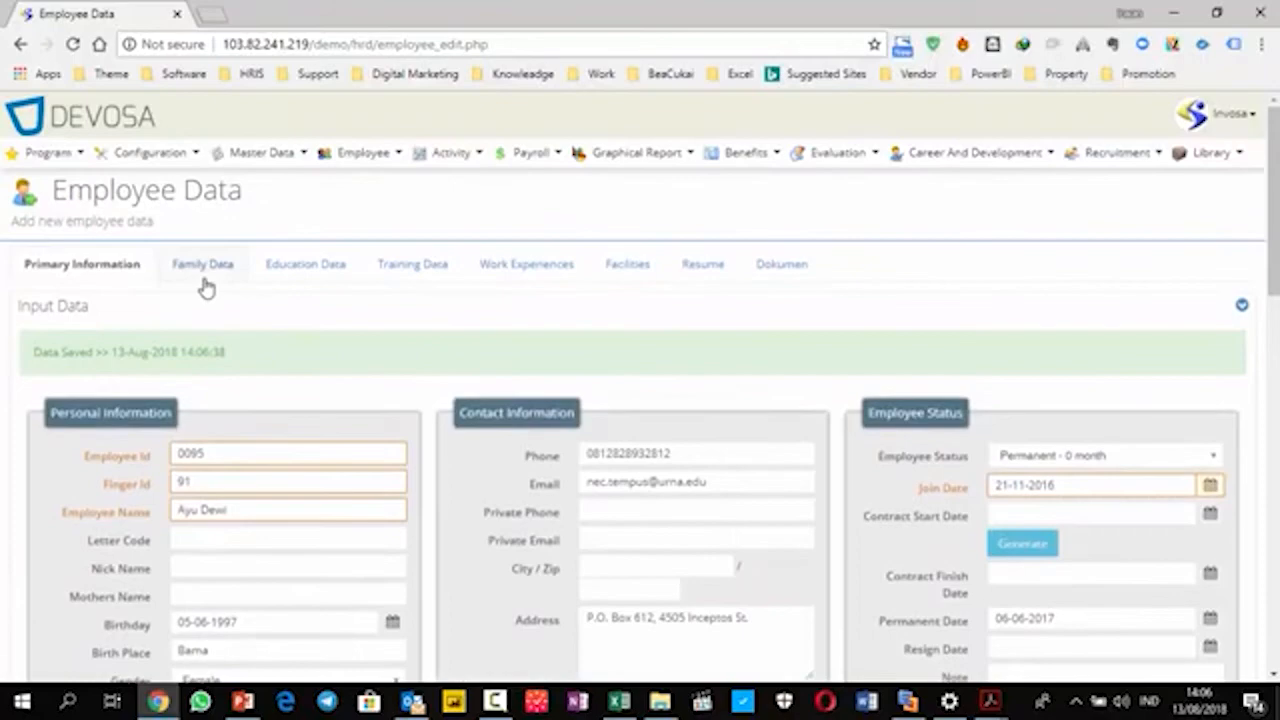
Add three blank family member rows to the employee's Family Data.
click(204, 286)
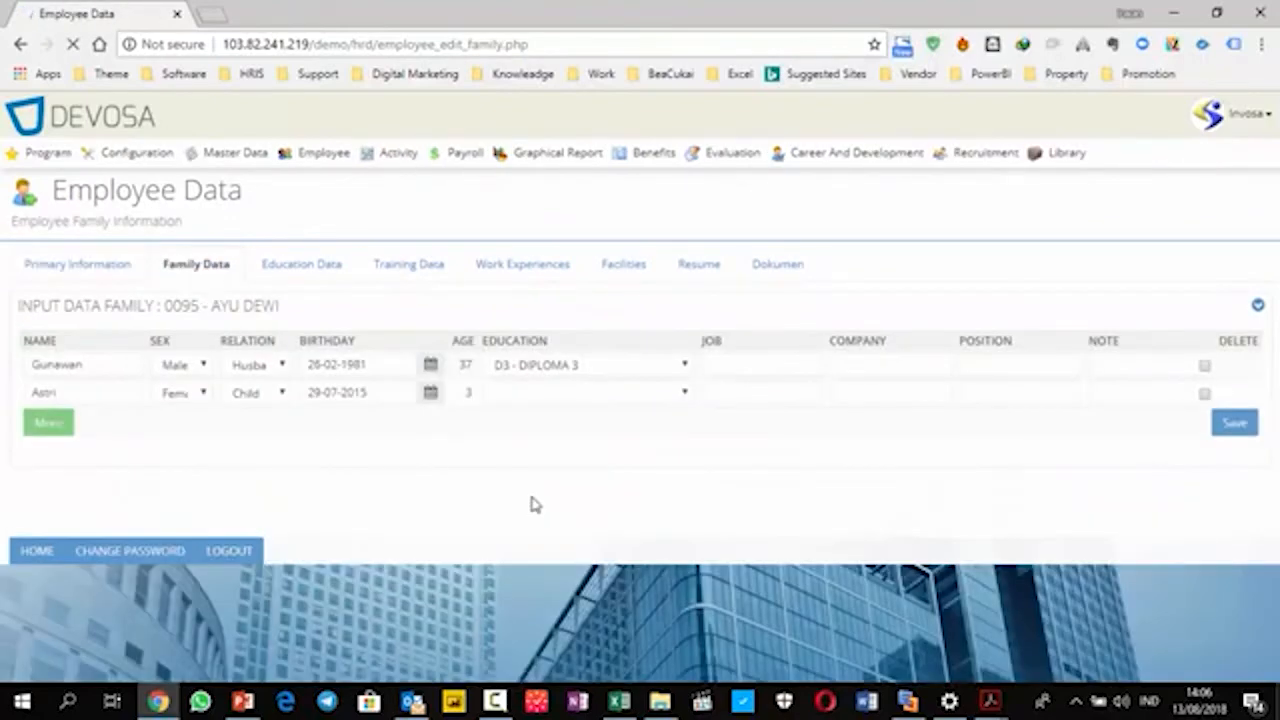
click(52, 432)
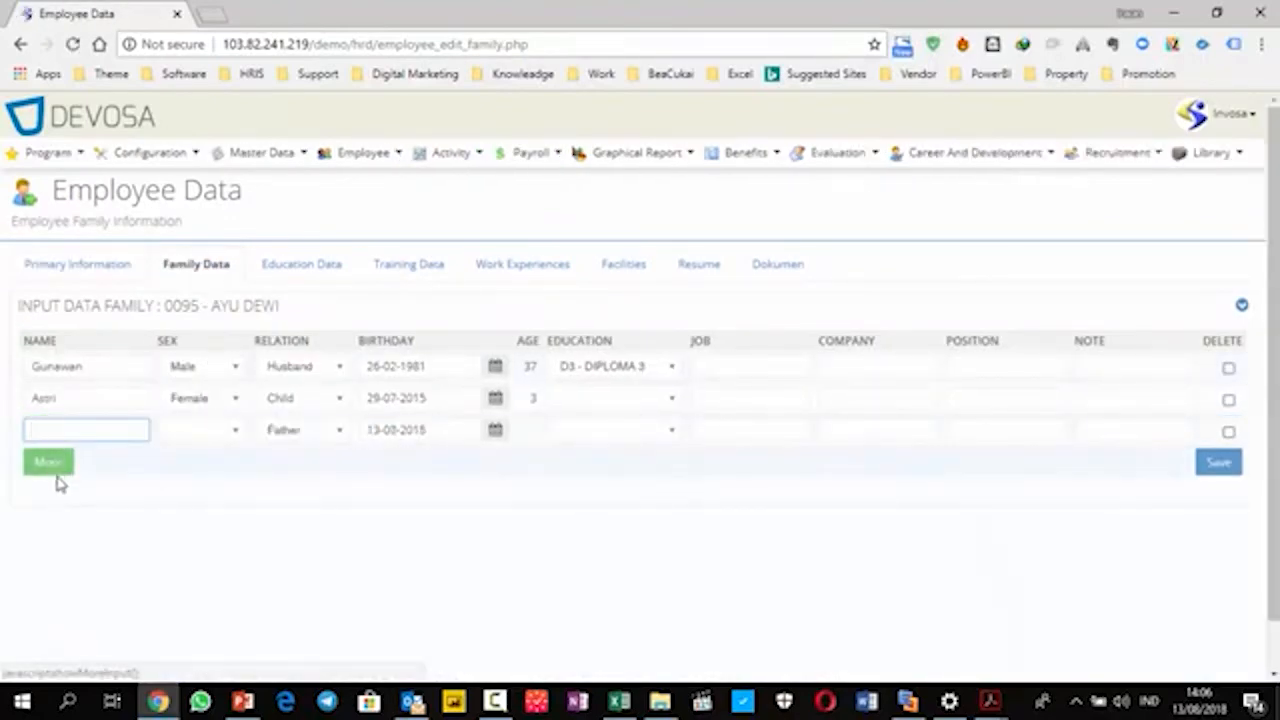
click(58, 468)
click(55, 495)
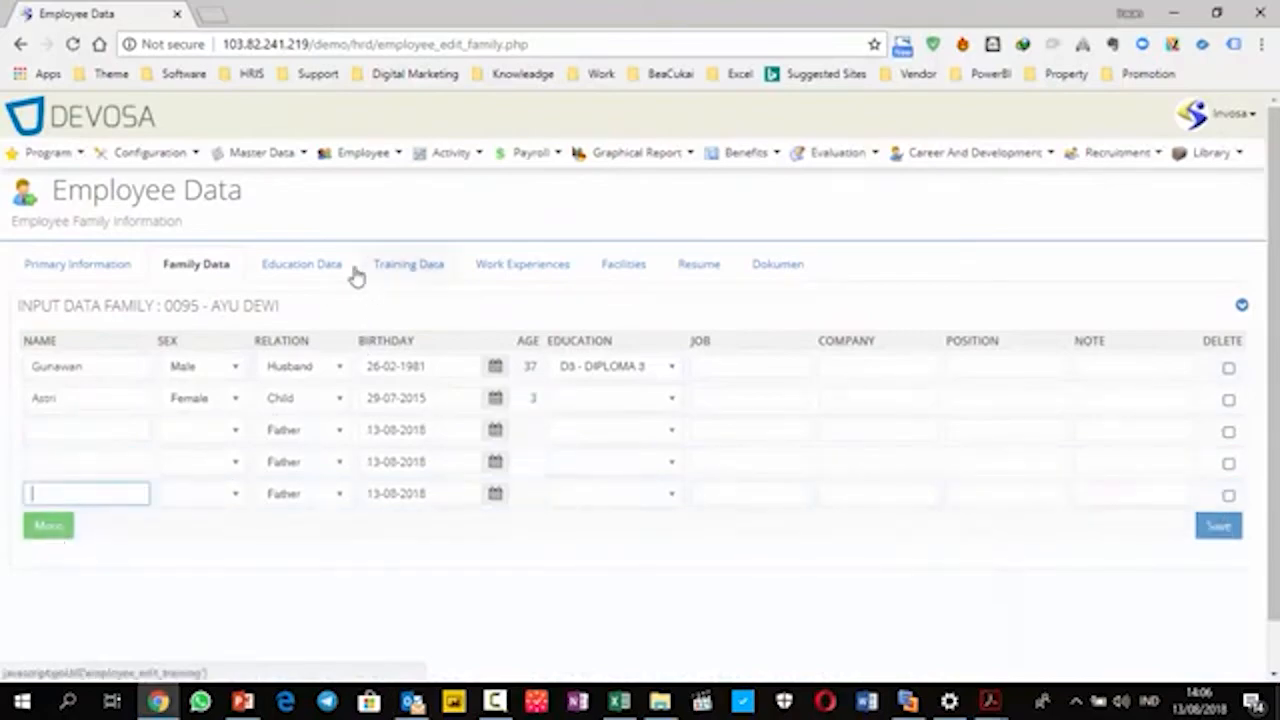
Add one blank entry to the employee's Education Data and one to the Training Data.
click(295, 268)
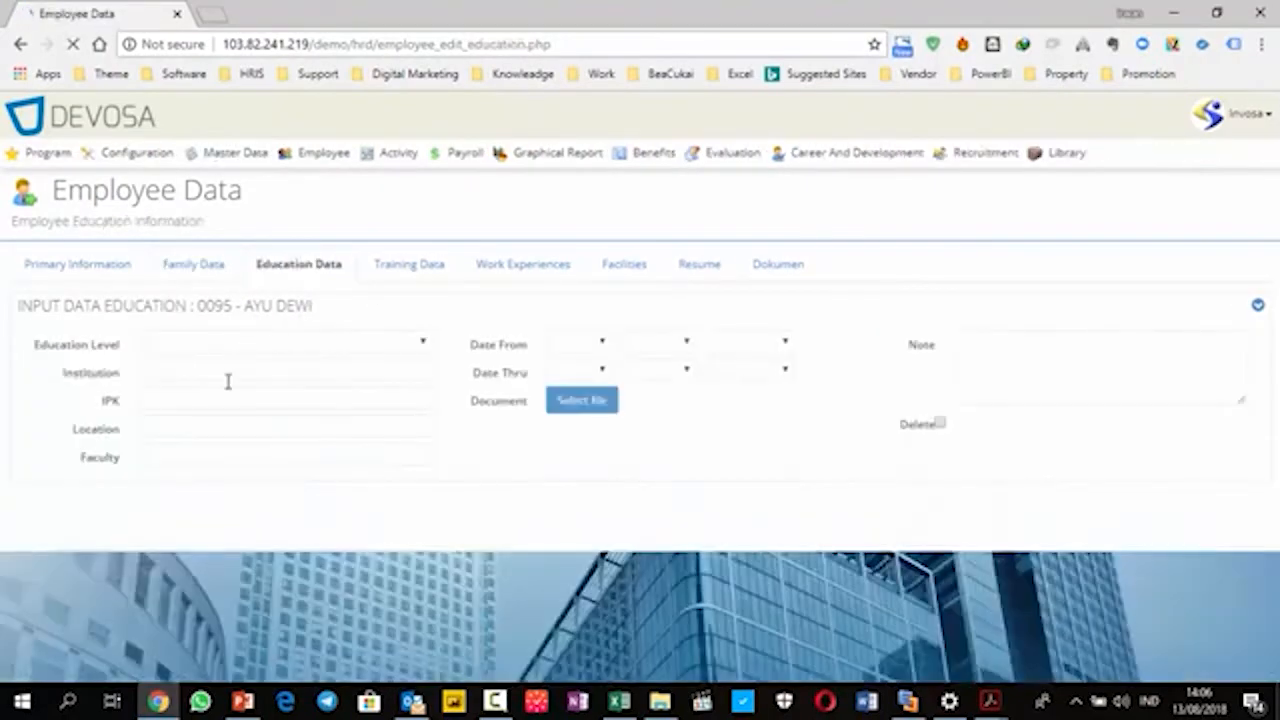
click(55, 505)
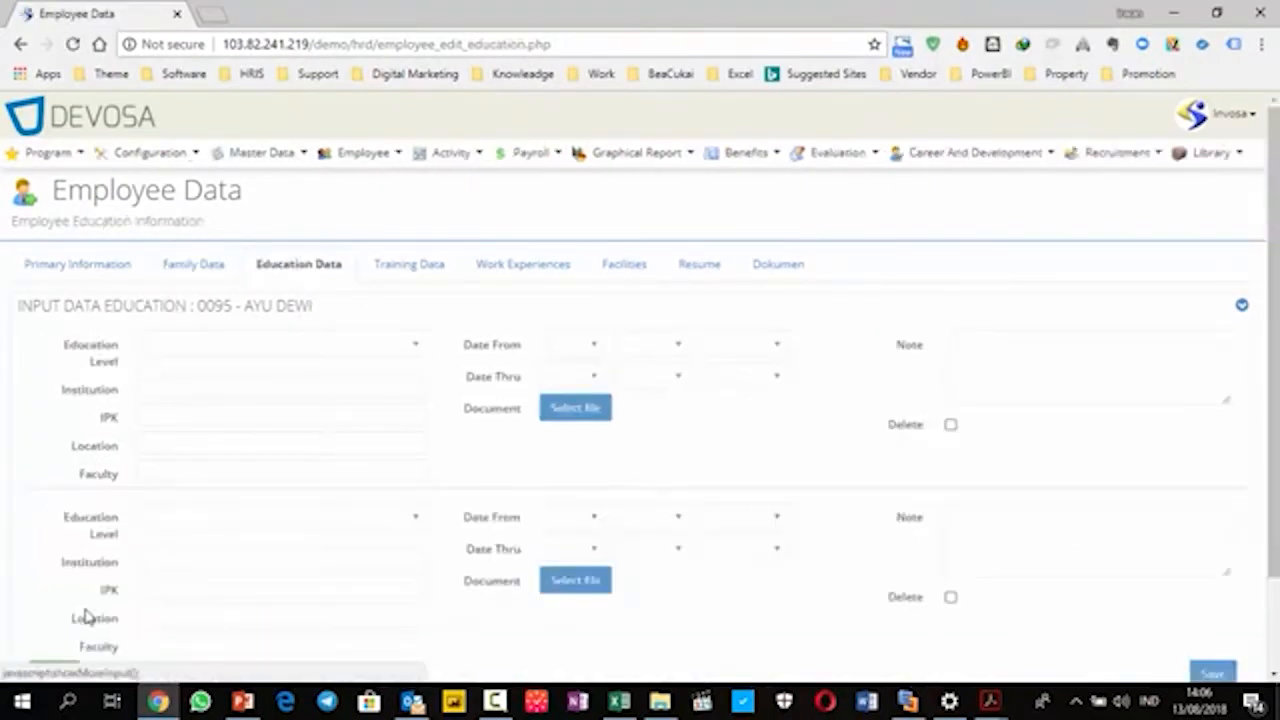
click(387, 276)
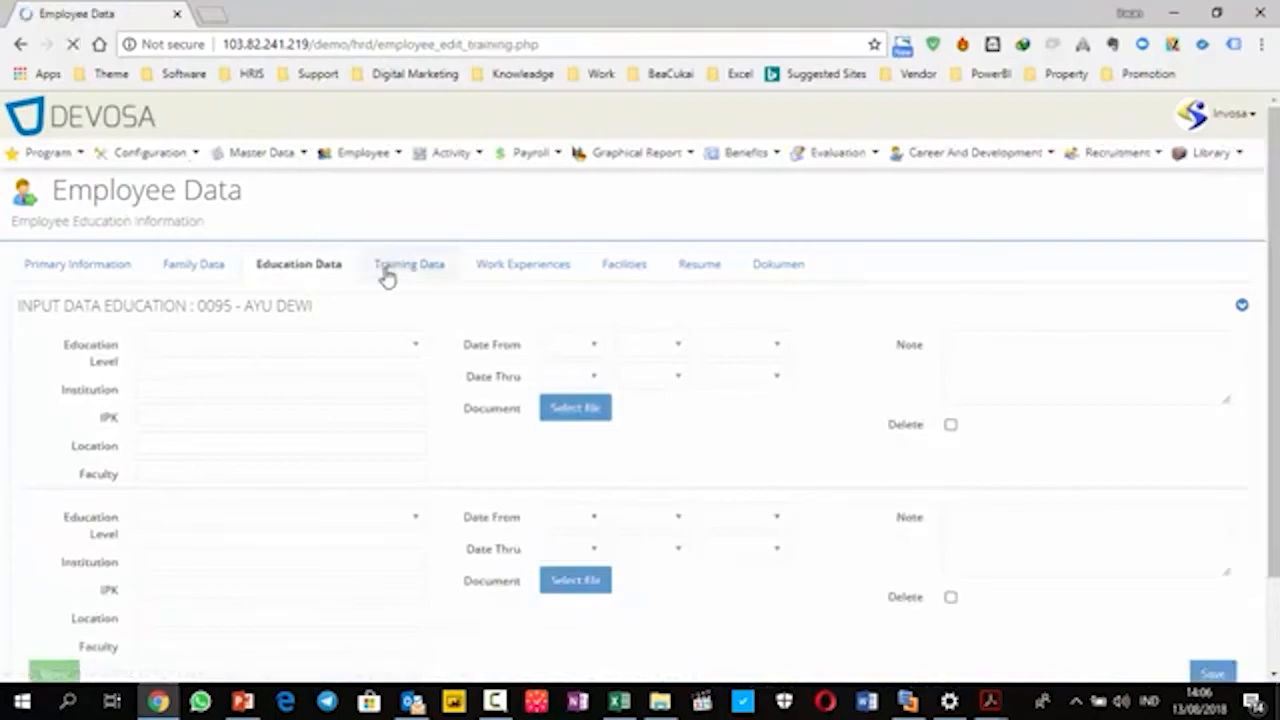
click(69, 466)
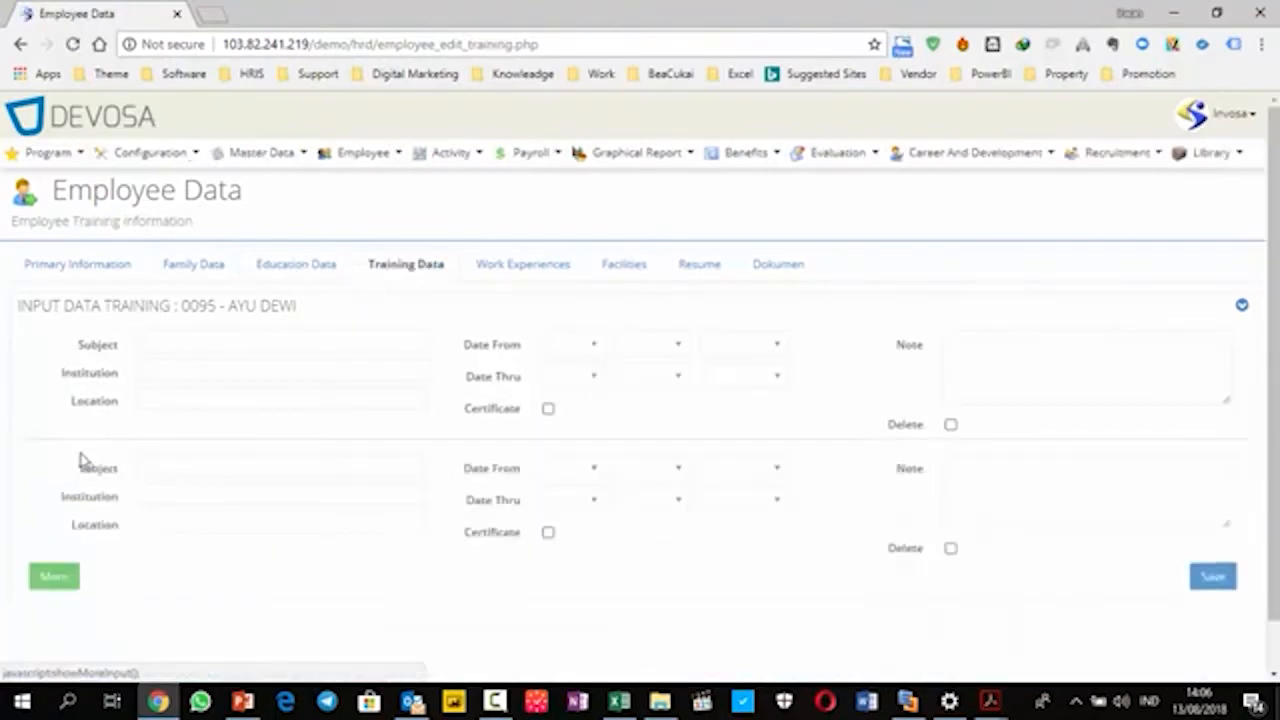
Add a blank entry to the employee's Work Experiences and another to the Facilities data.
click(502, 268)
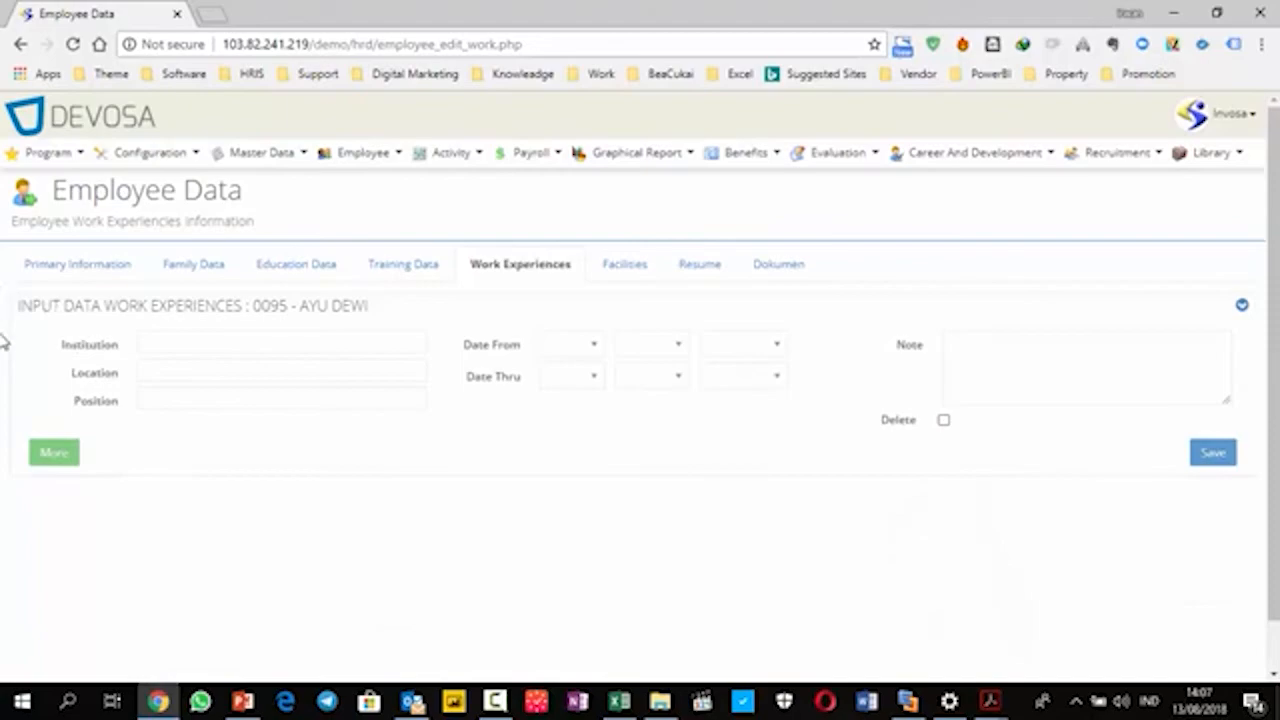
click(64, 458)
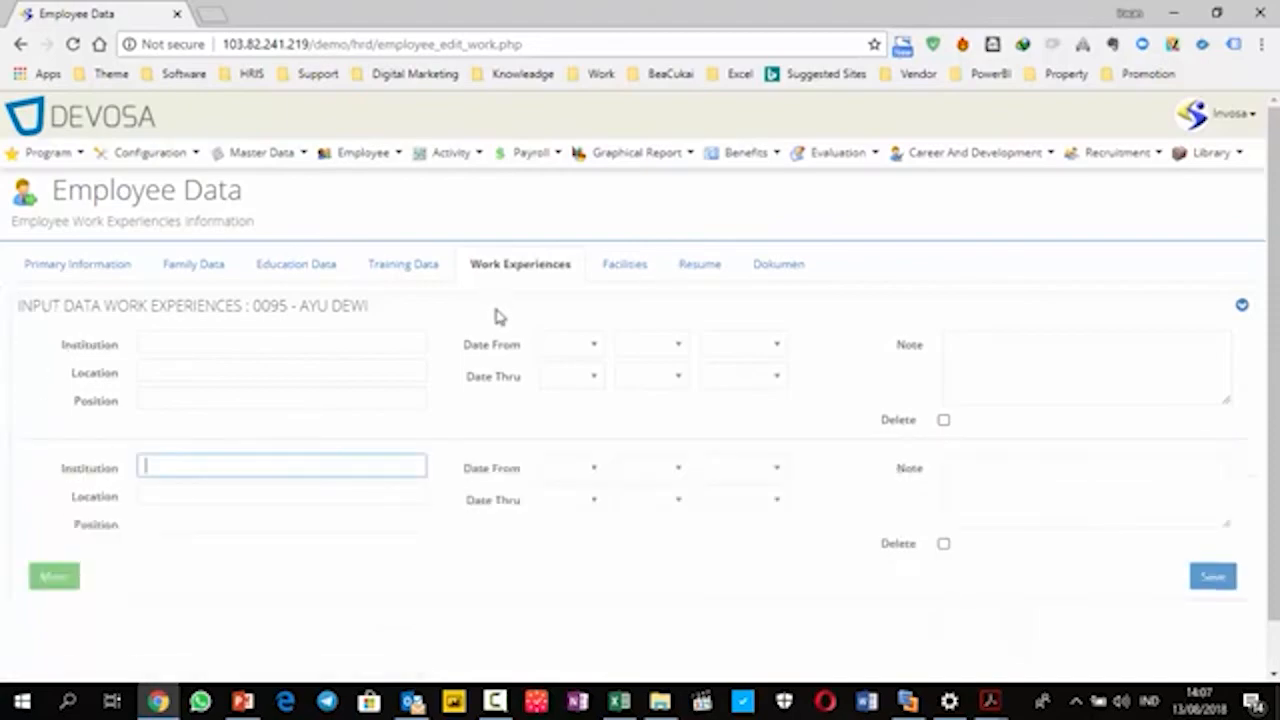
click(637, 273)
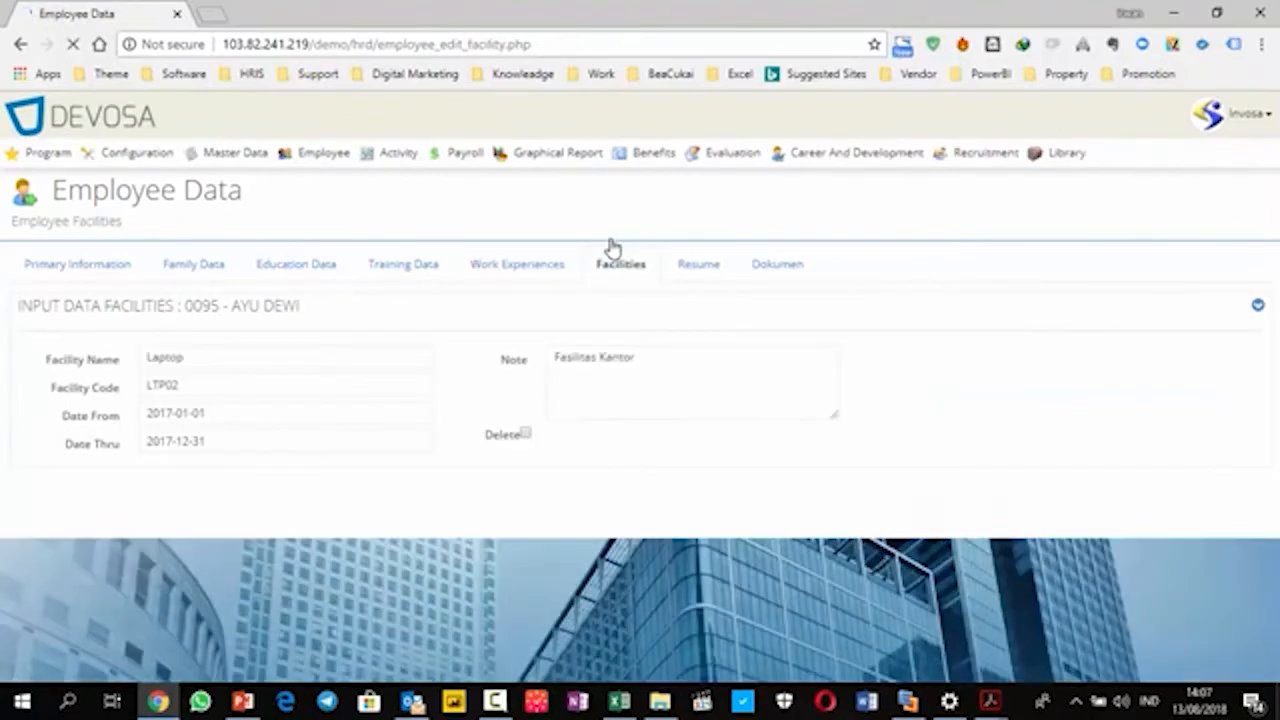
click(54, 472)
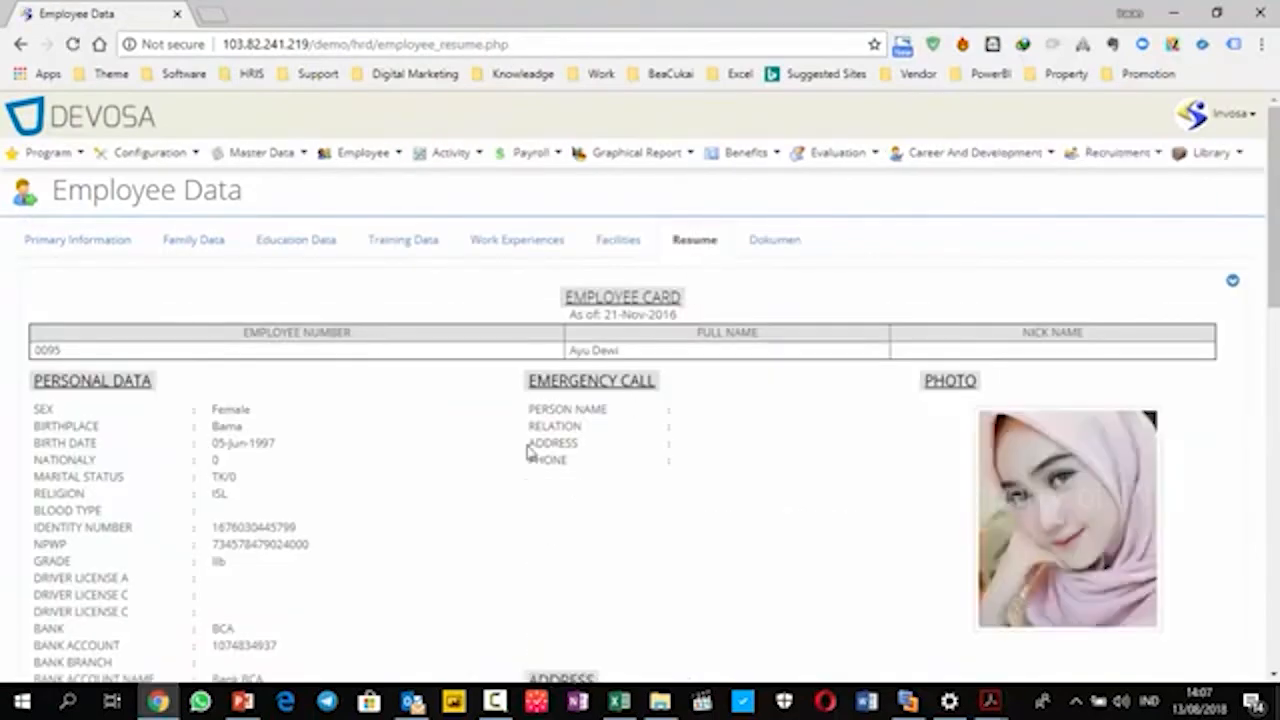
Review the employee's resume, including the personal, company, career history, family, education, training, work experience and facilities sections.
scroll(356, 377, down, 1)
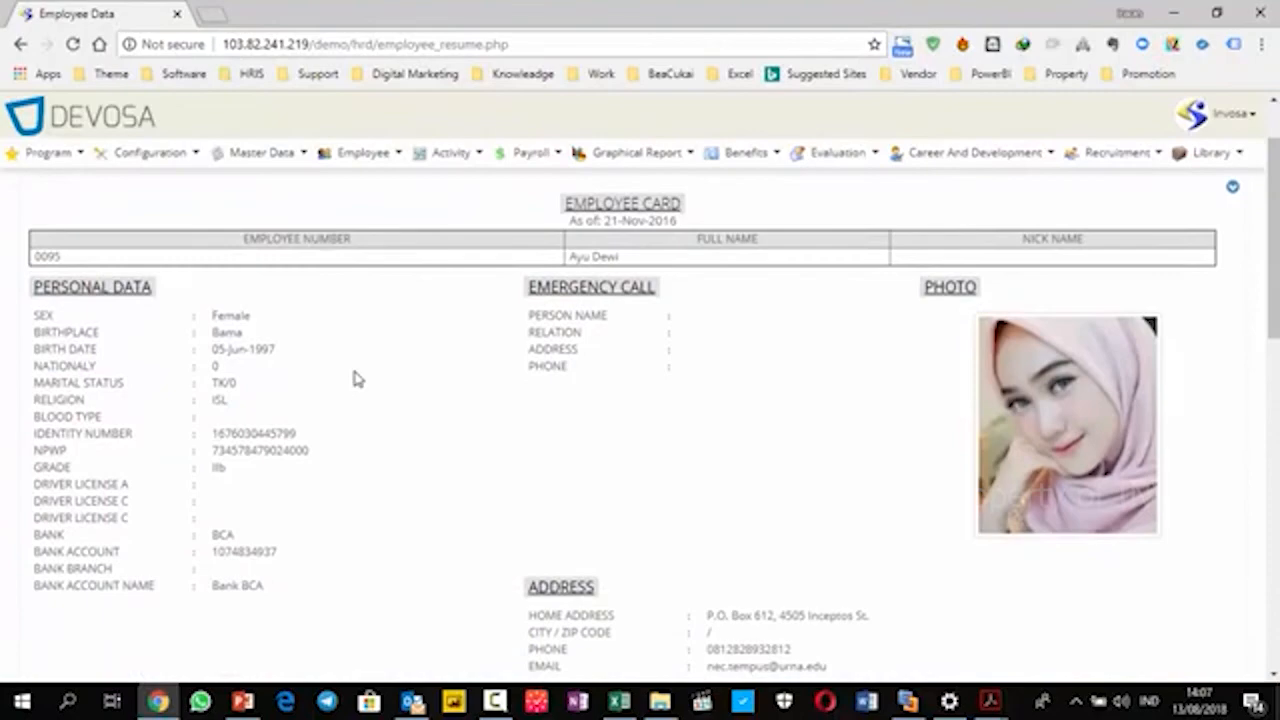
scroll(769, 337, down, 9)
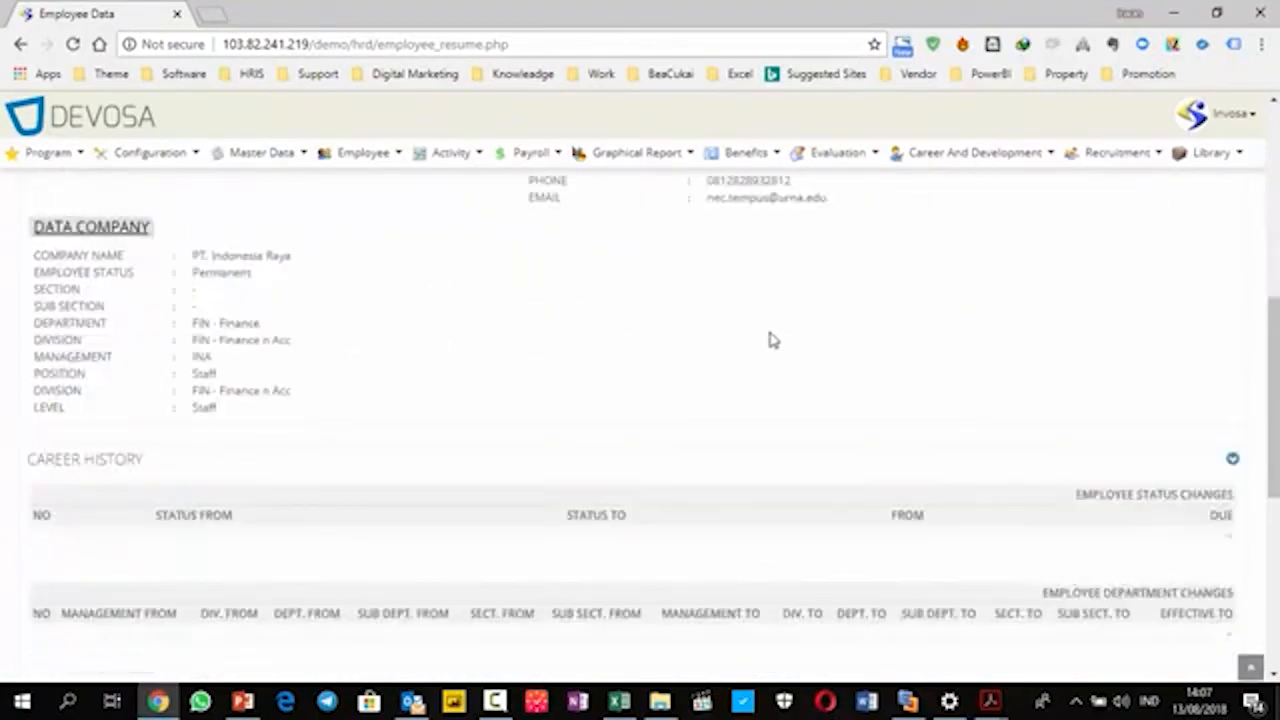
scroll(709, 349, up, 6)
scroll(529, 409, up, 4)
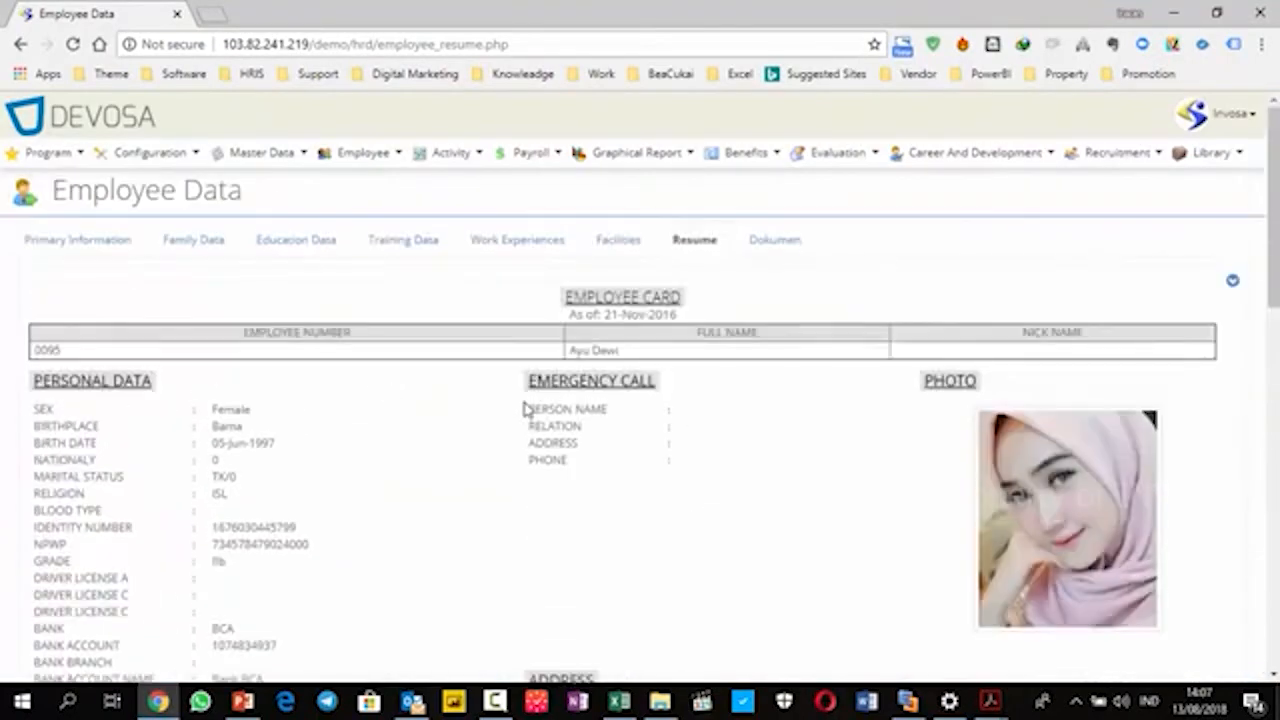
scroll(454, 503, down, 13)
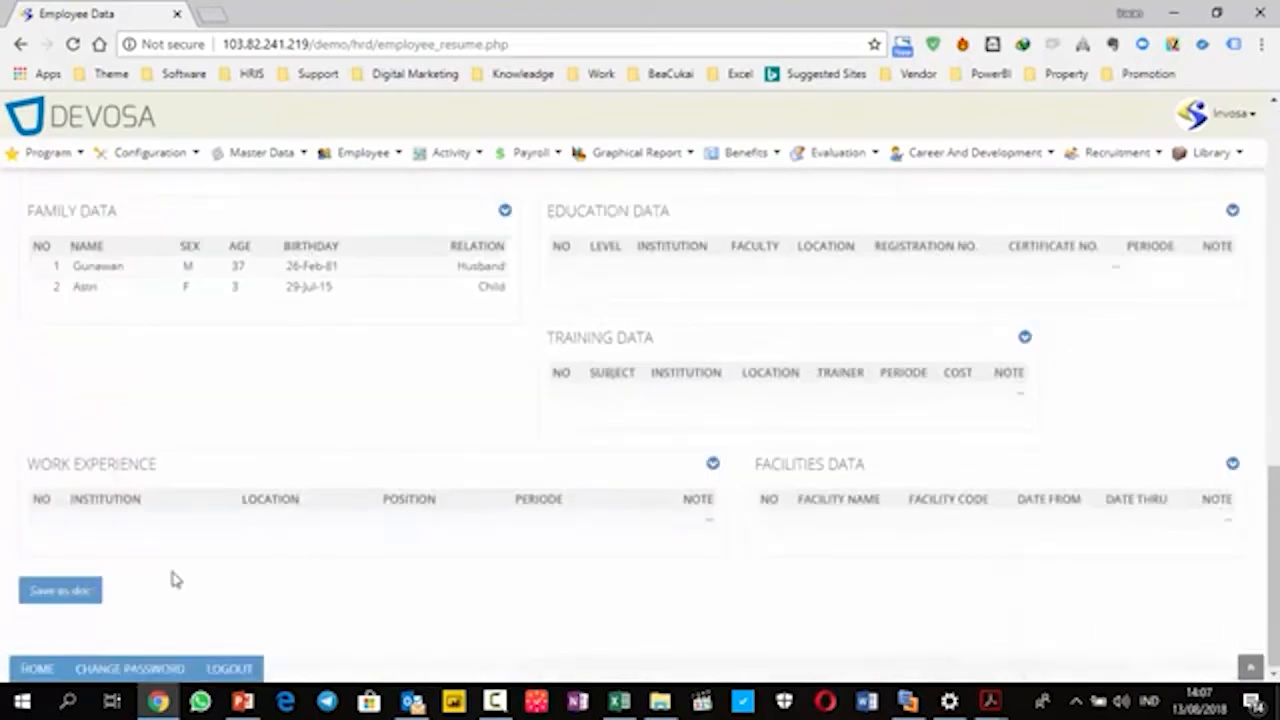
scroll(948, 392, up, 2)
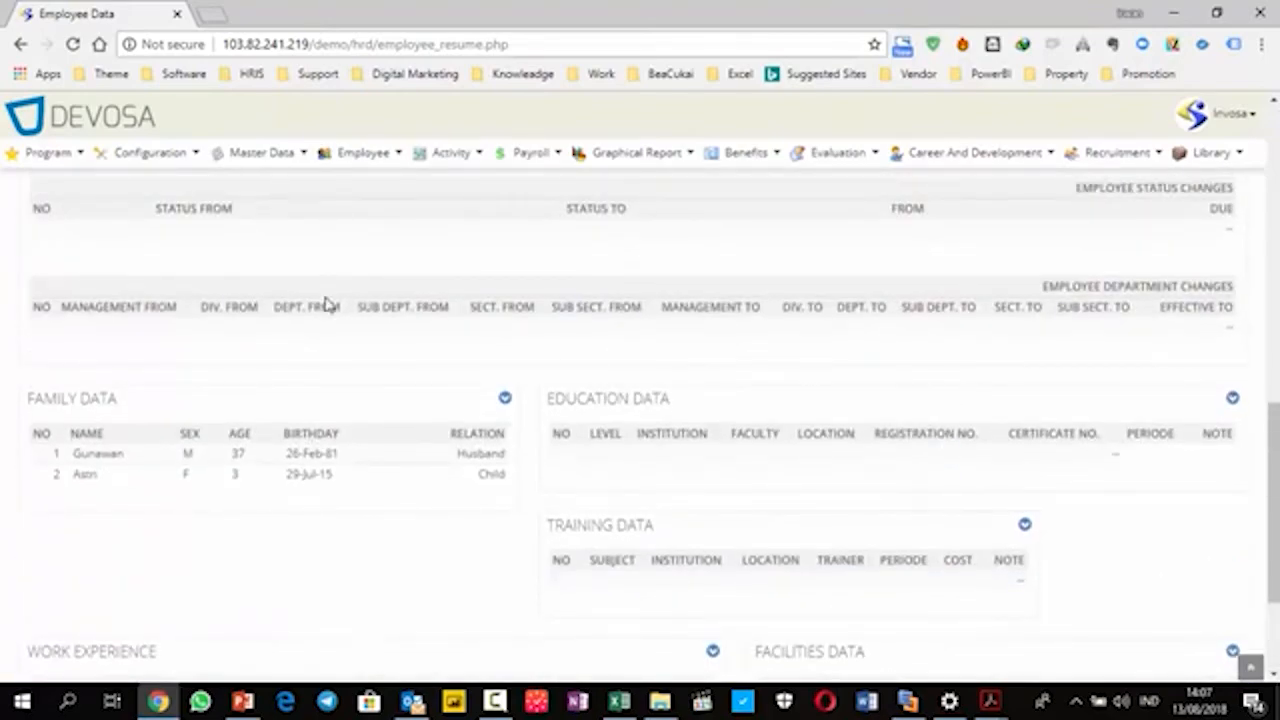
scroll(326, 305, up, 3)
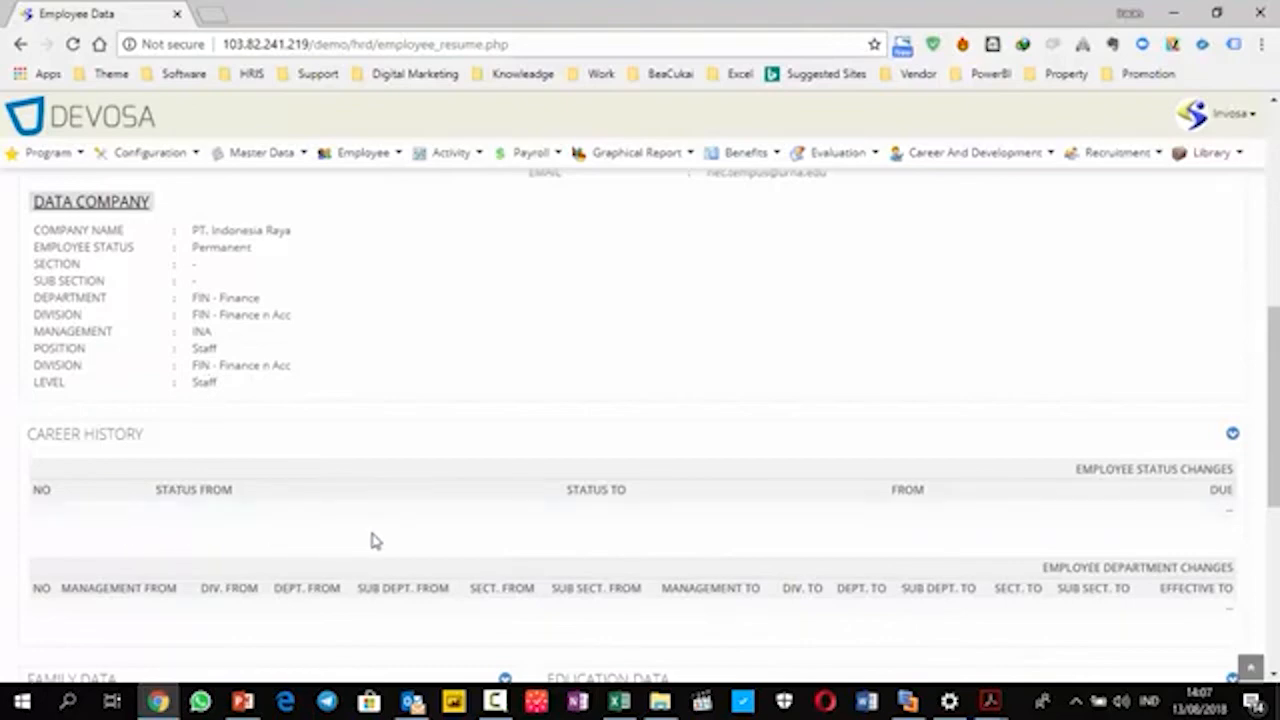
scroll(383, 538, down, 1)
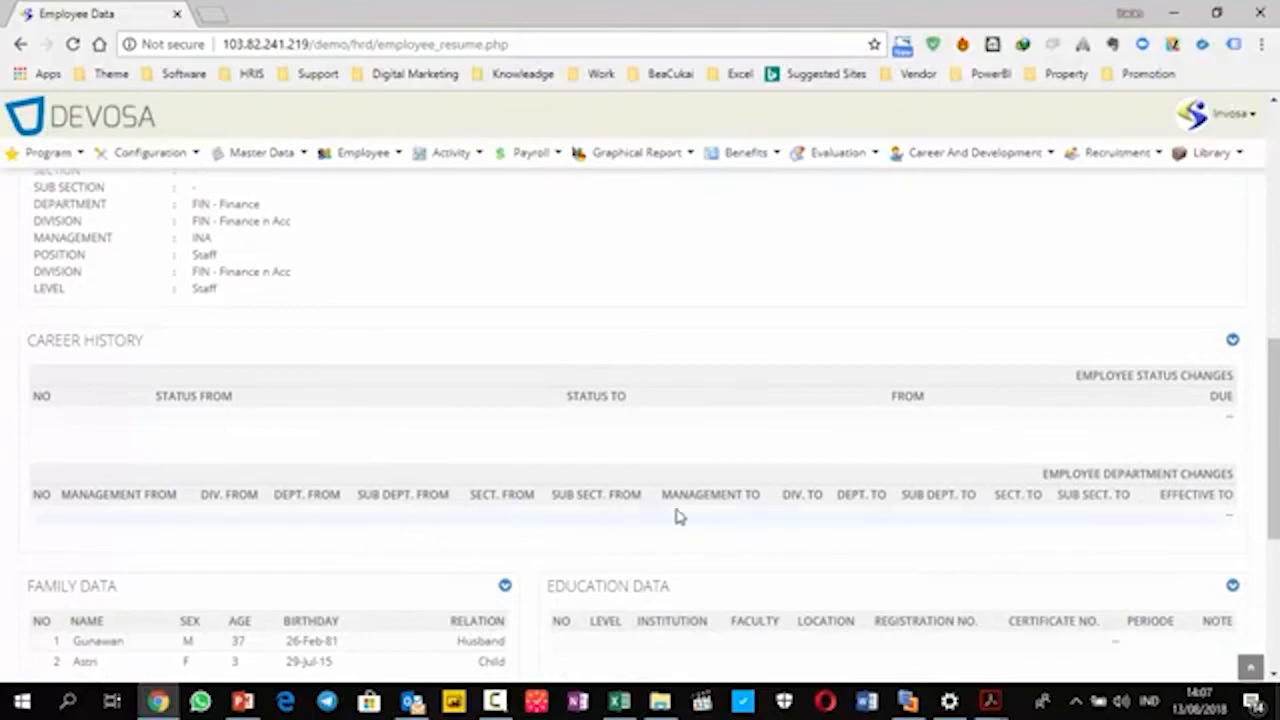
scroll(917, 449, down, 3)
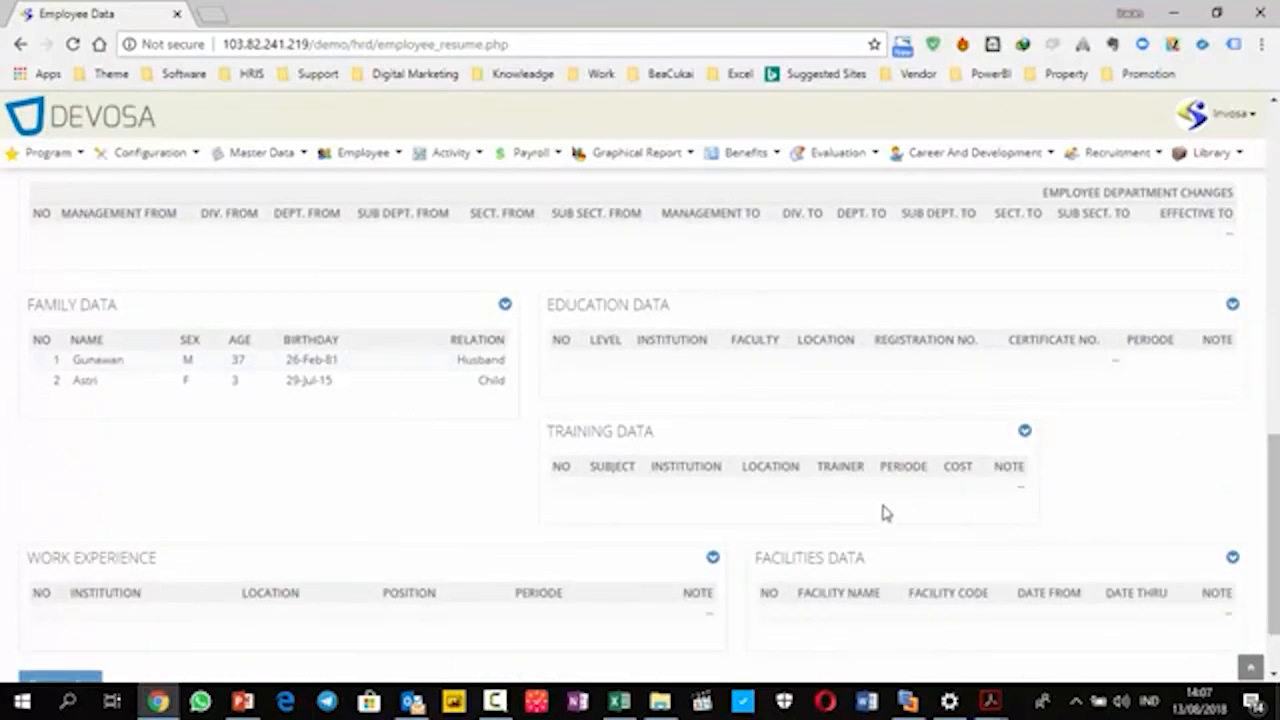
scroll(883, 513, down, 1)
scroll(890, 480, up, 10)
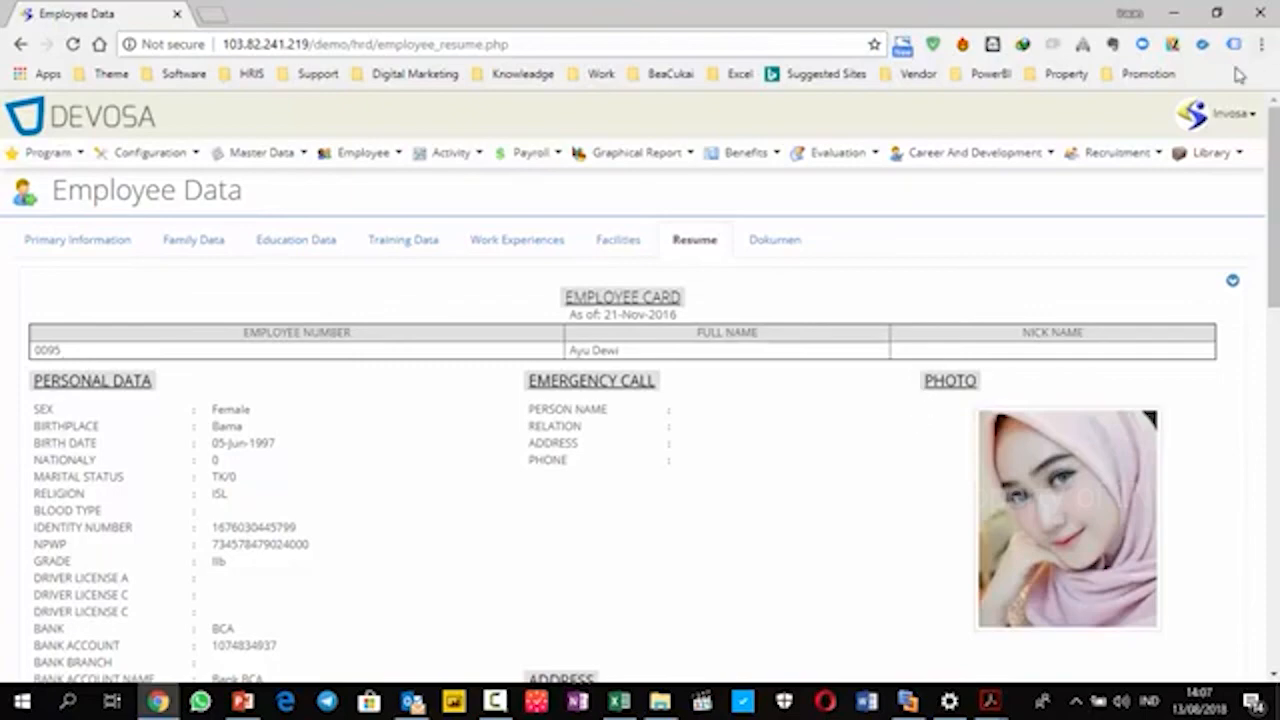
Add a second blank document entry on the Dokumen page and bring up the Expired Date calendar for both entries.
click(775, 243)
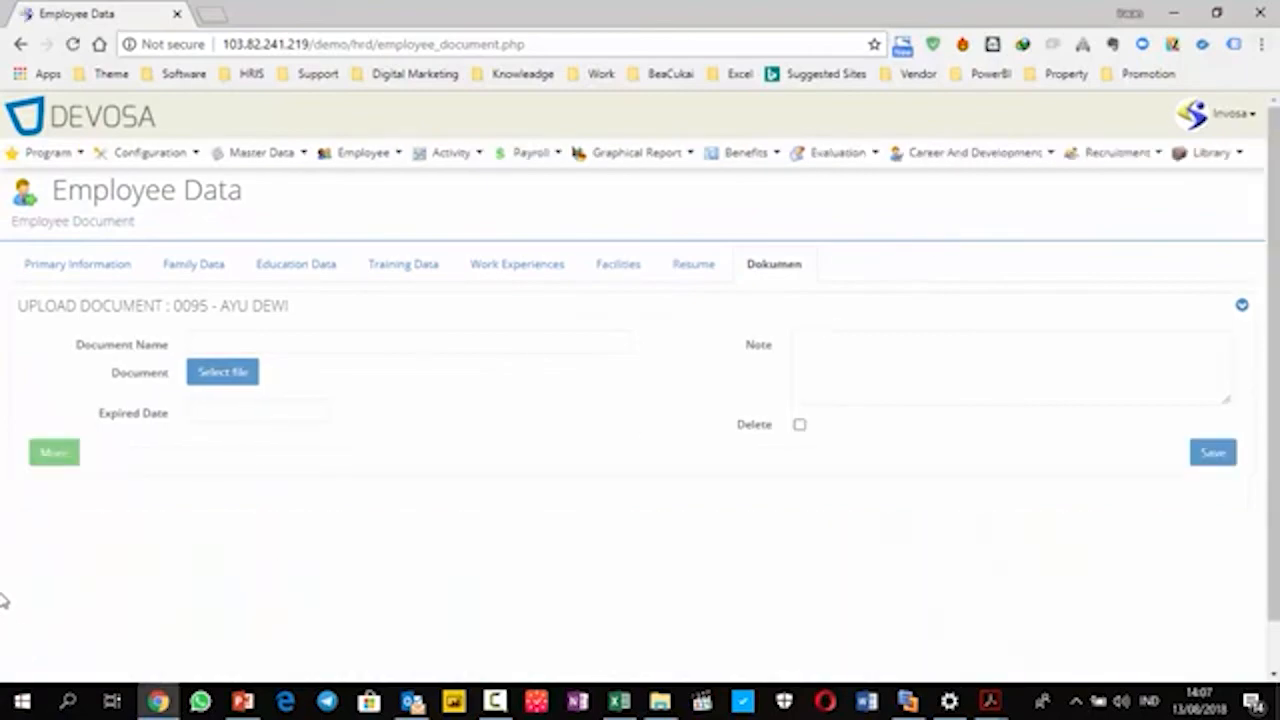
click(70, 466)
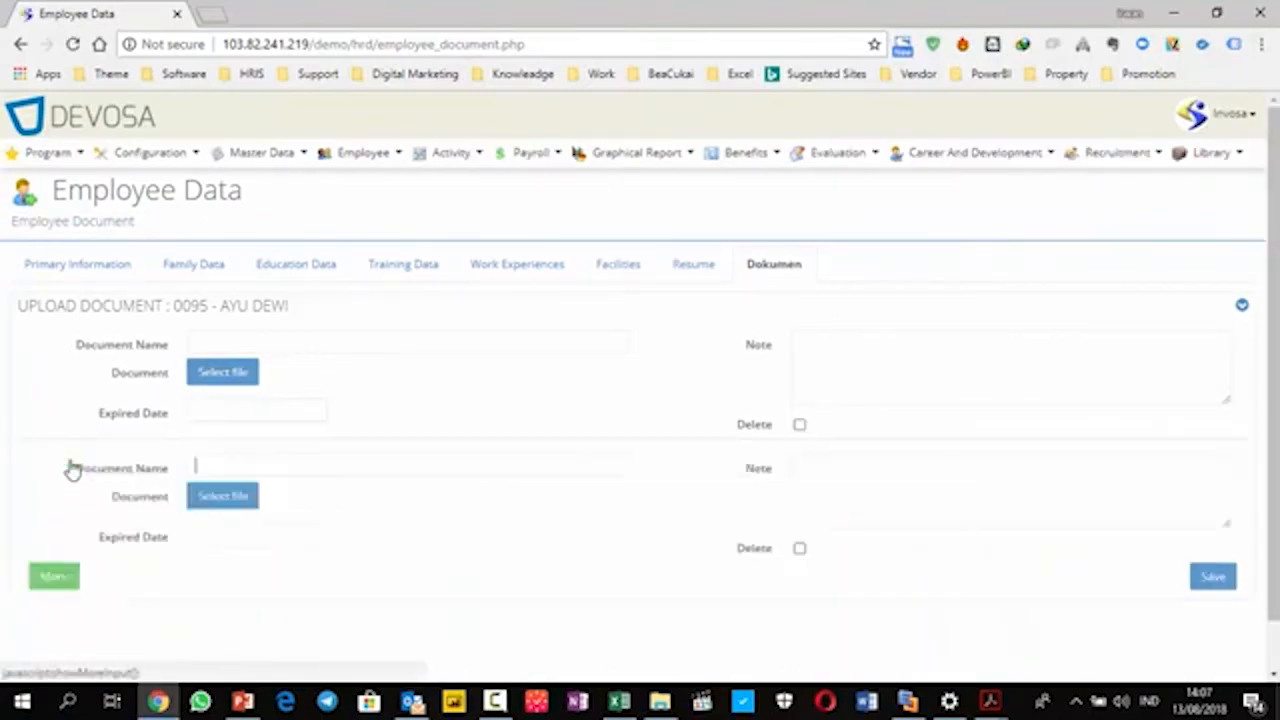
click(234, 414)
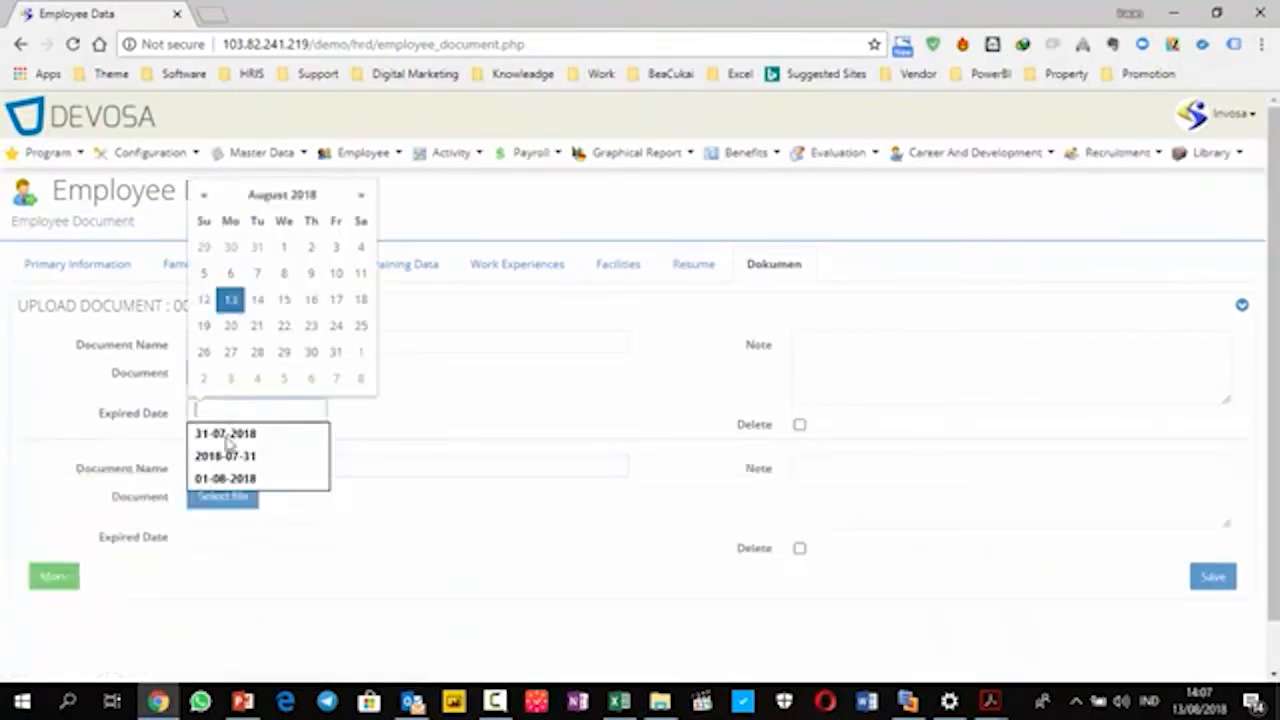
click(255, 537)
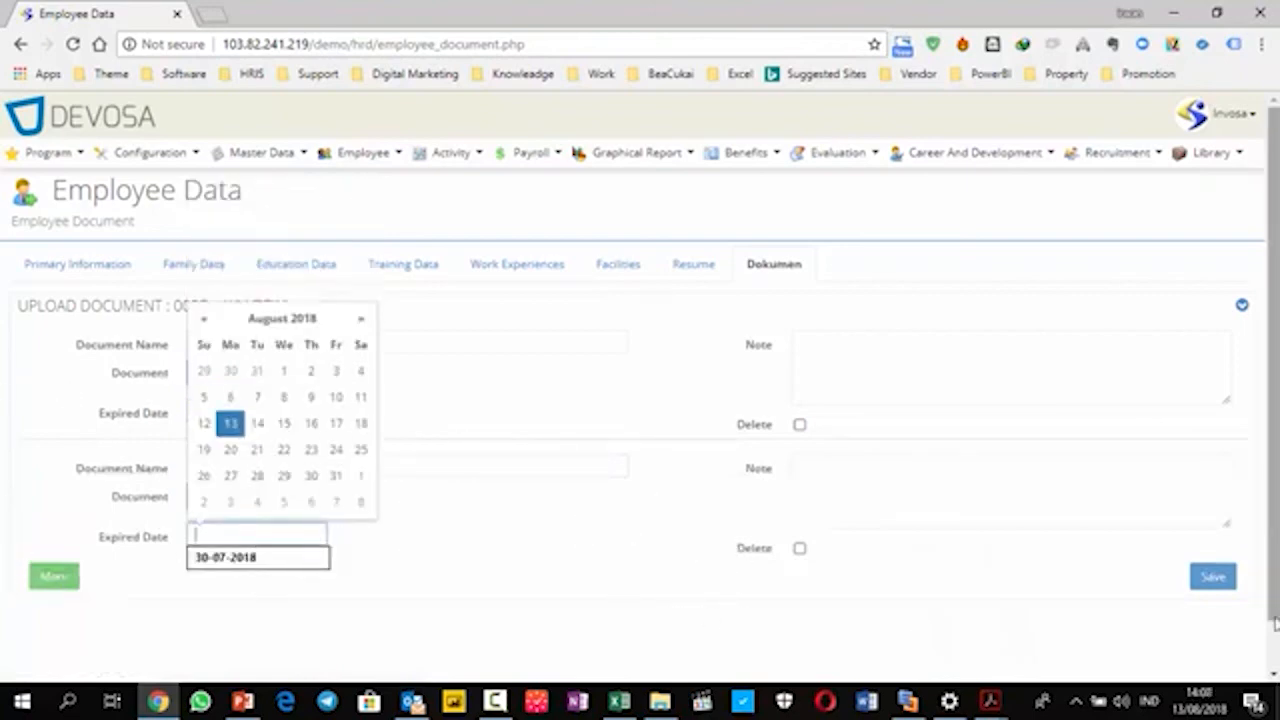
click(475, 233)
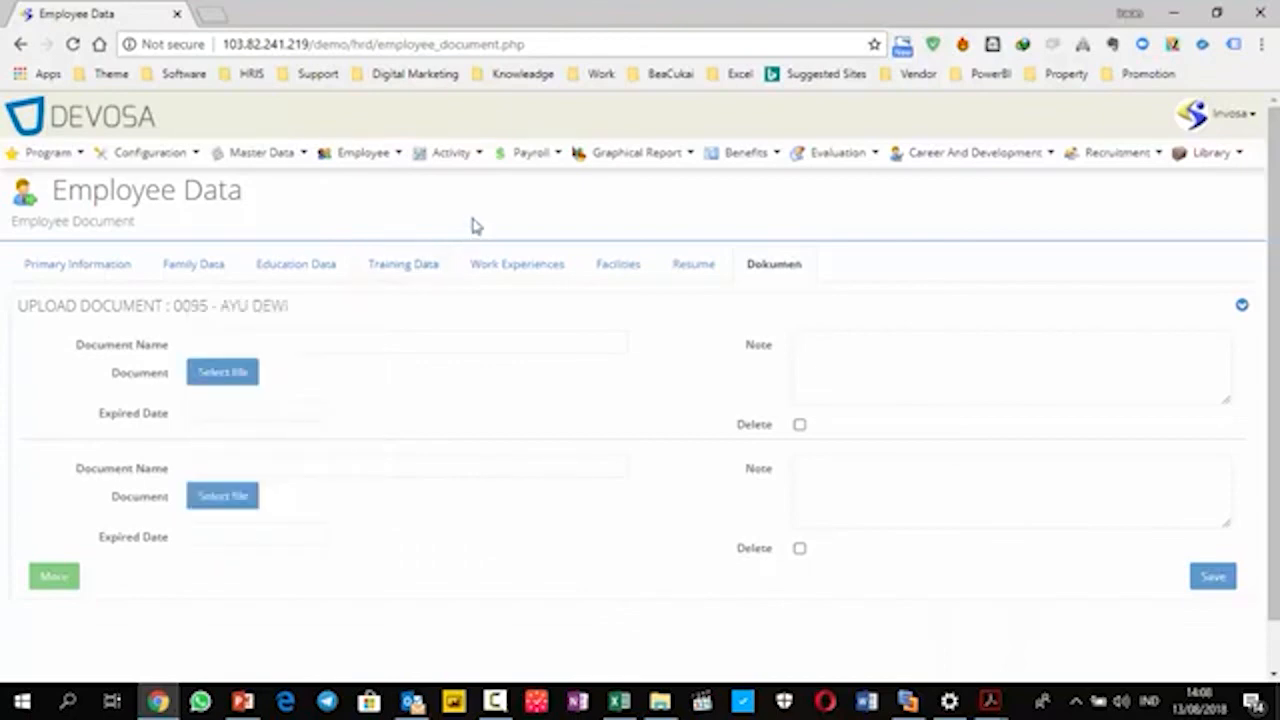
Open the Shift Type page from the Schedule functions of the Activity module.
click(371, 158)
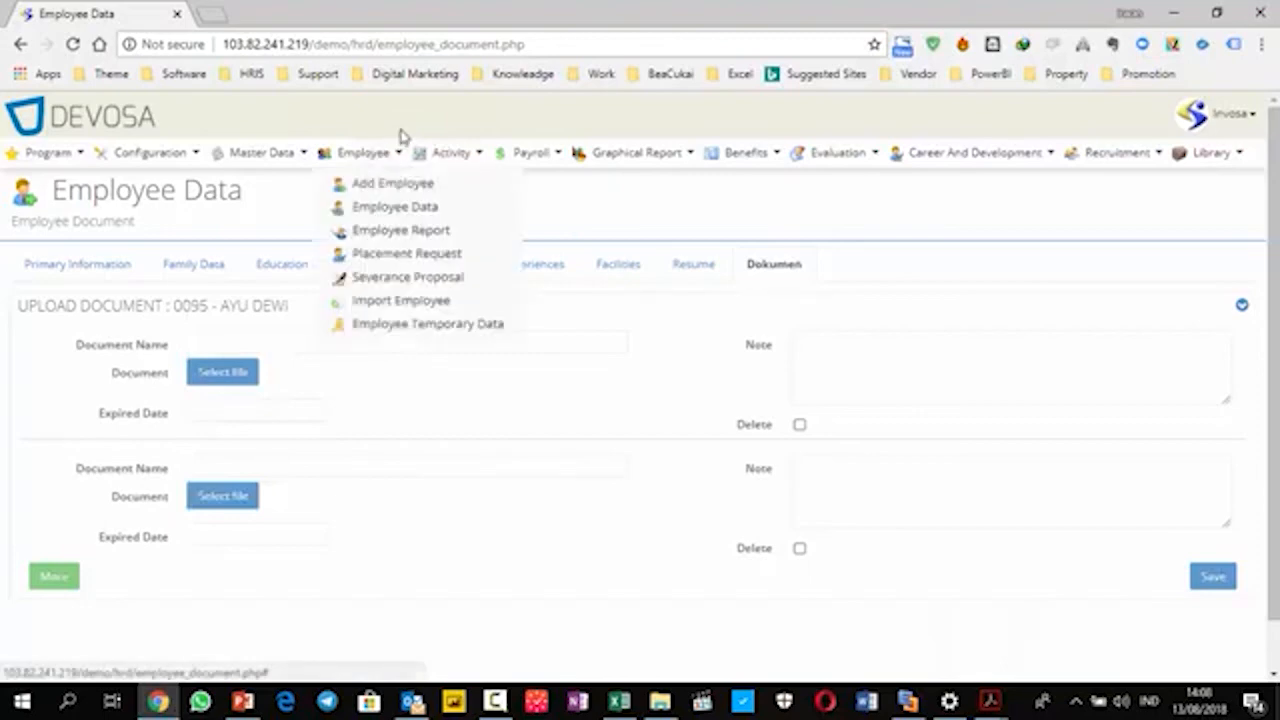
click(520, 222)
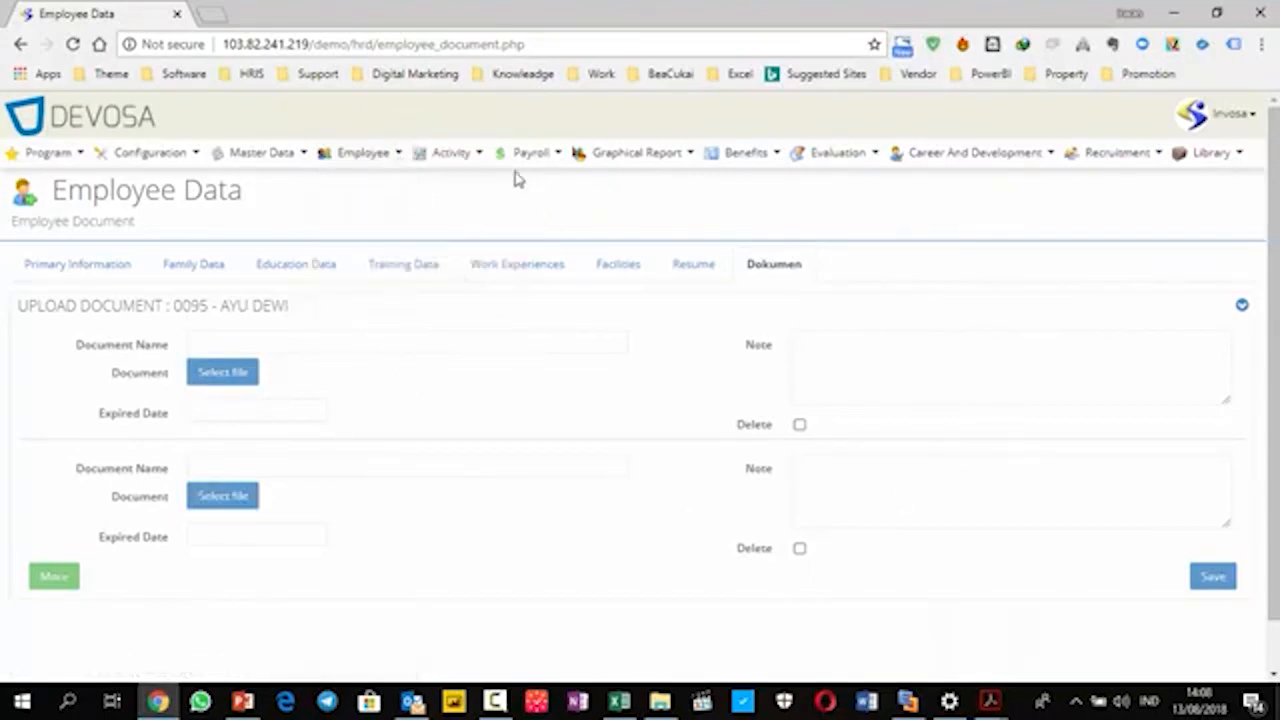
click(477, 163)
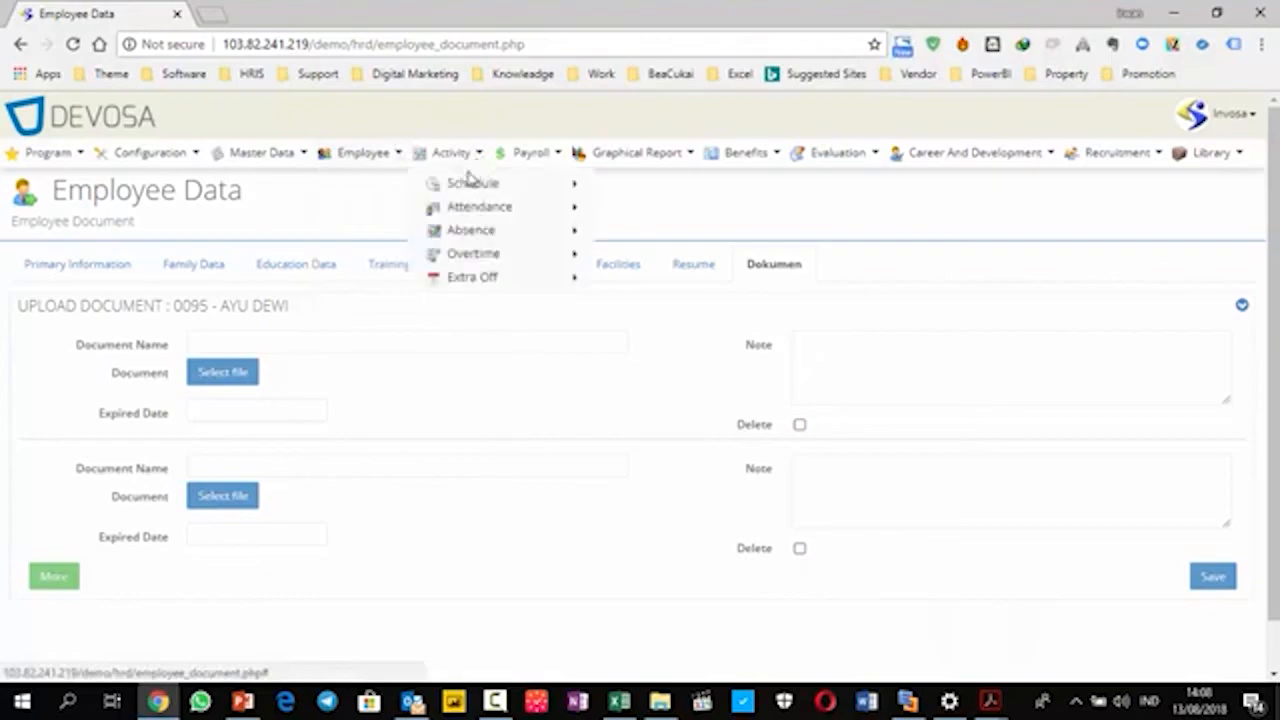
mouse_move(467, 180)
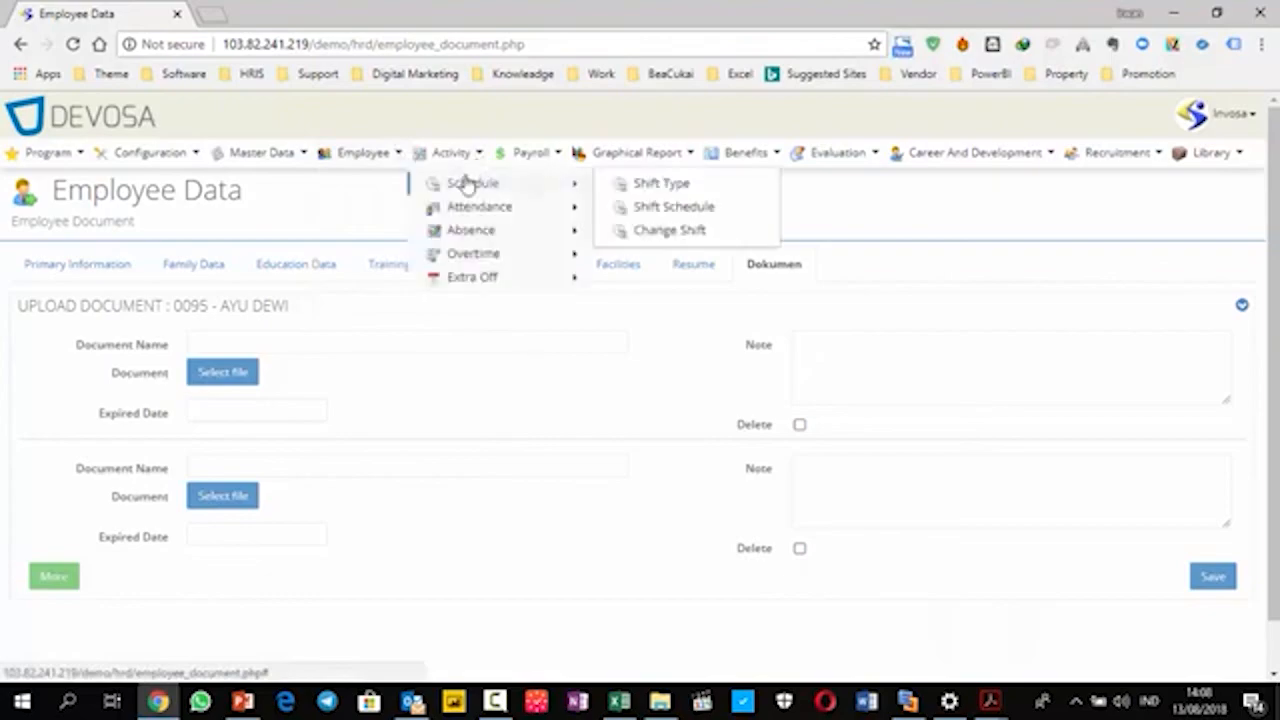
click(664, 188)
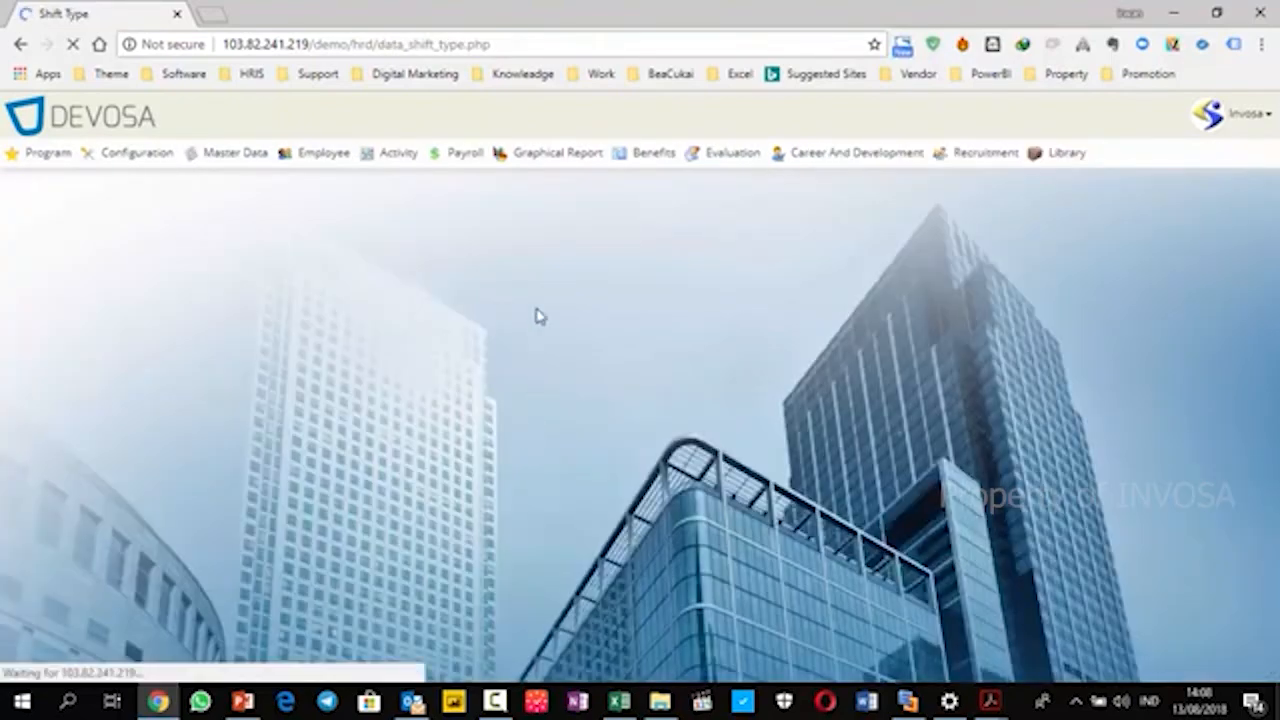